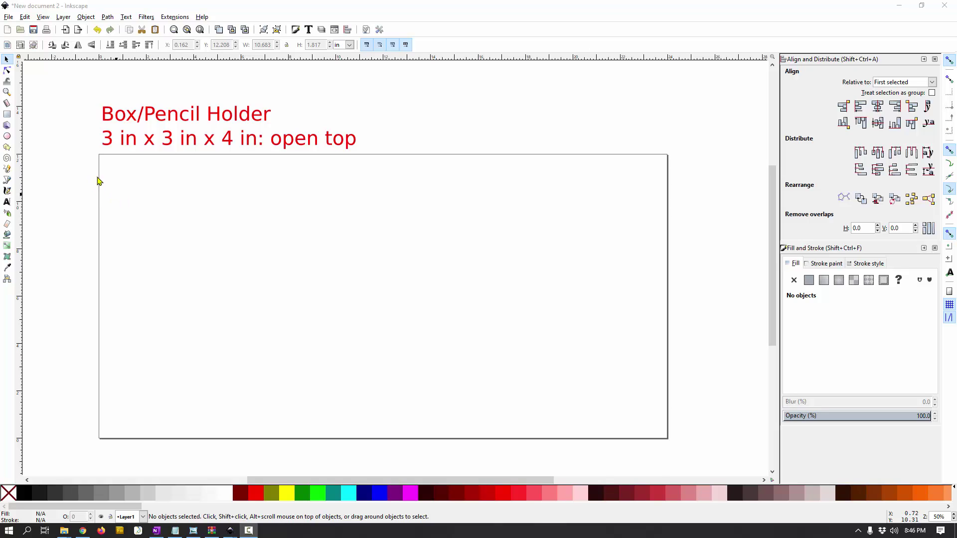
# Draw three rectangles on the page: about 2.8 × 4 in, about 3.1 × 4 in beside it, and about 2.4 × 2.65 in below
pyautogui.click(7, 115)
pyautogui.moveTo(121, 174); pyautogui.dragTo(188, 269)
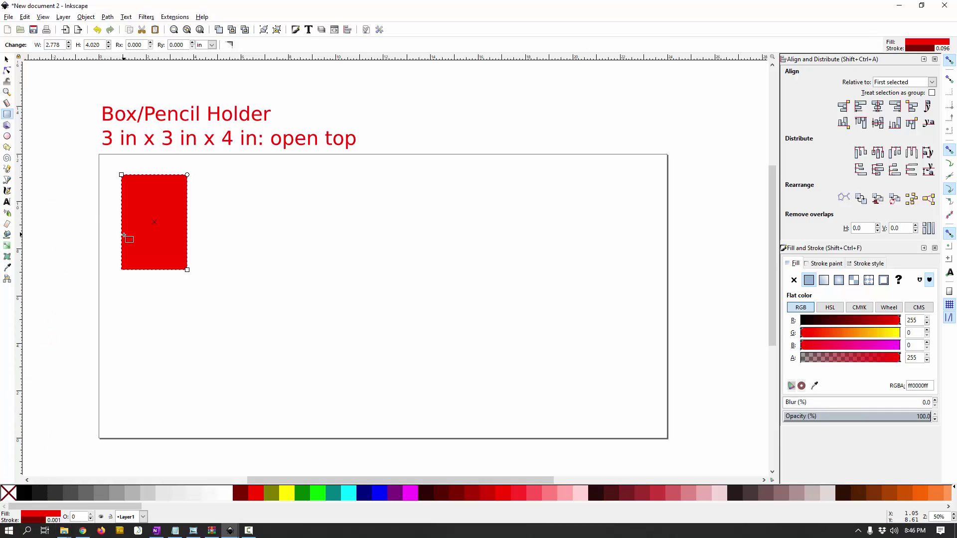
pyautogui.click(7, 60)
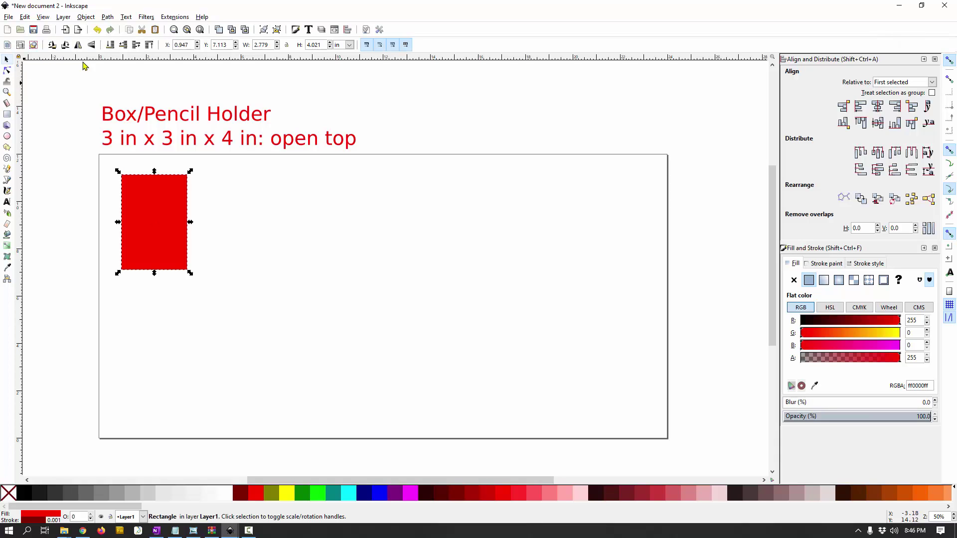
pyautogui.click(7, 114)
pyautogui.moveTo(211, 180); pyautogui.dragTo(284, 275)
pyautogui.moveTo(129, 316); pyautogui.dragTo(187, 380)
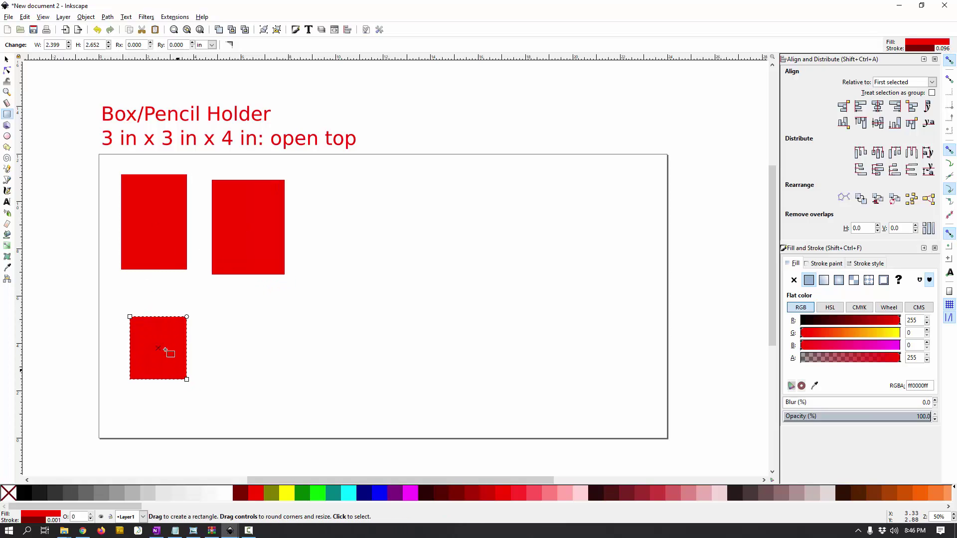
# Fill the second upper rectangle with blue (#0000FF) and the lower rectangle with green (#008000)
pyautogui.click(7, 60)
pyautogui.click(237, 207)
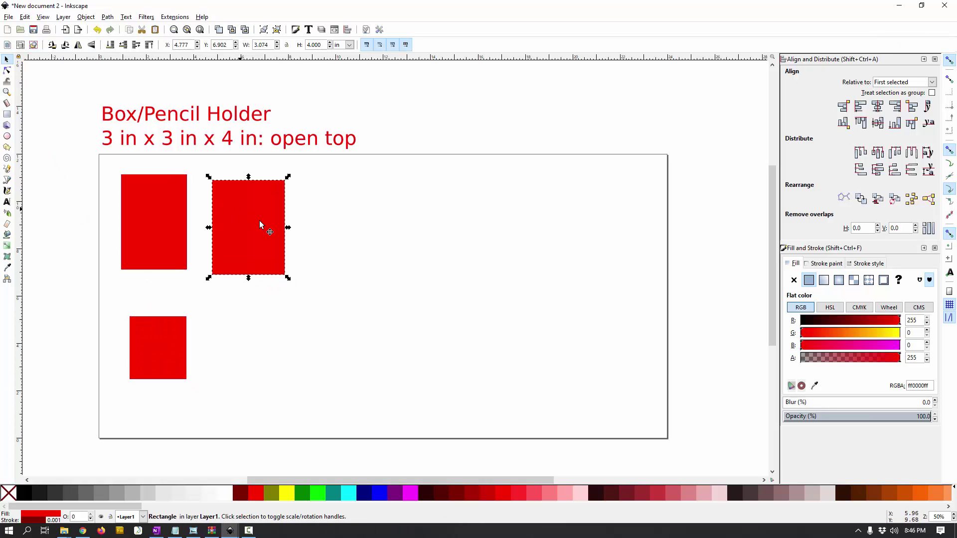
pyautogui.click(380, 493)
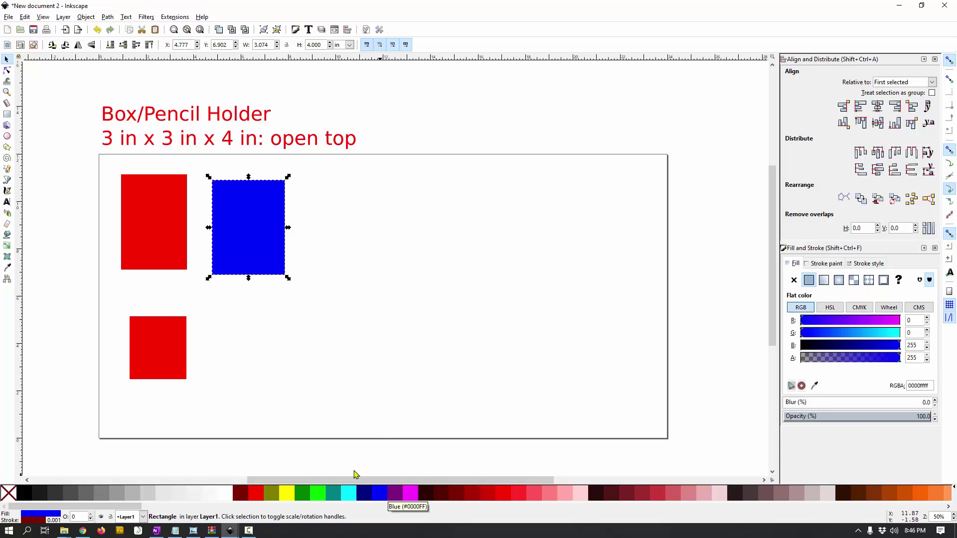
pyautogui.click(171, 352)
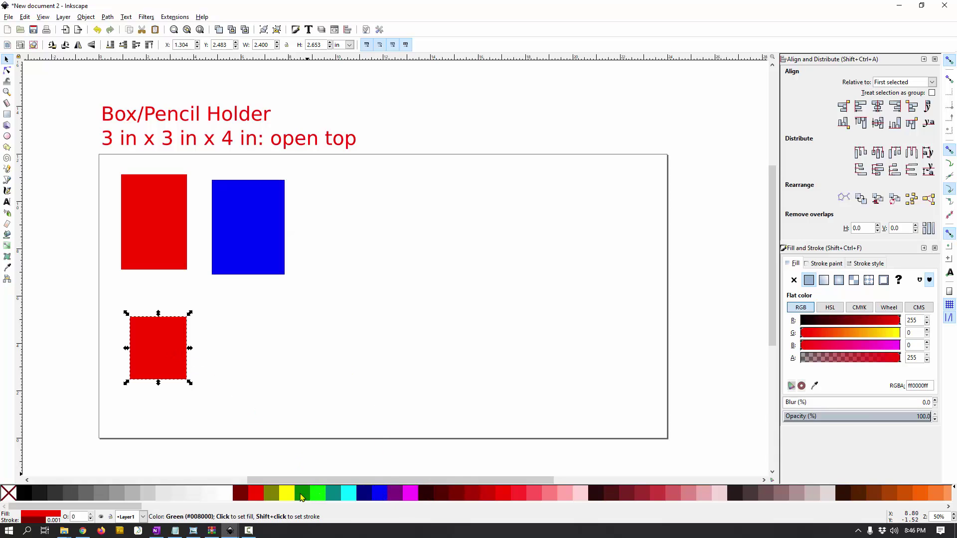
pyautogui.click(308, 493)
pyautogui.click(343, 391)
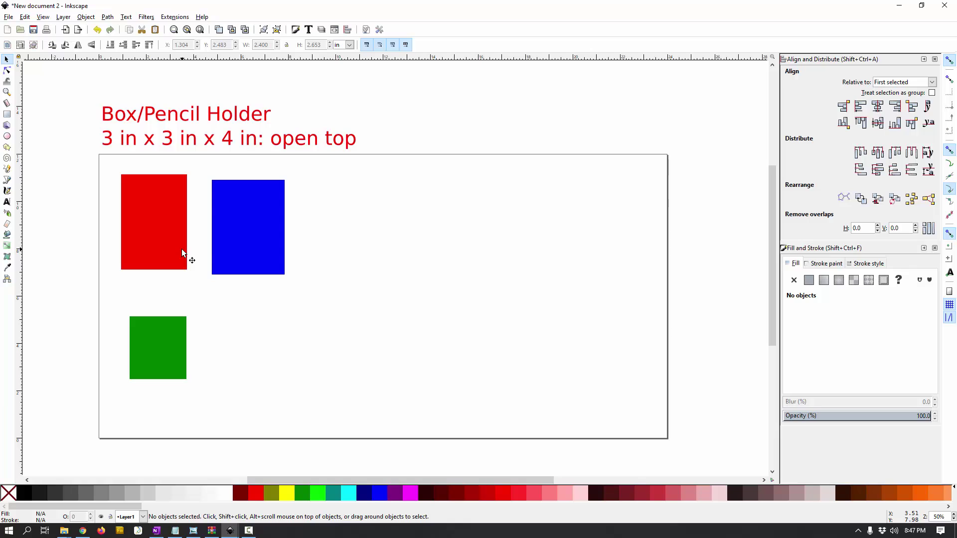
# Move the red rectangle toward the page's upper-left corner and set its size to 3 in wide by 4 in high
pyautogui.click(159, 222)
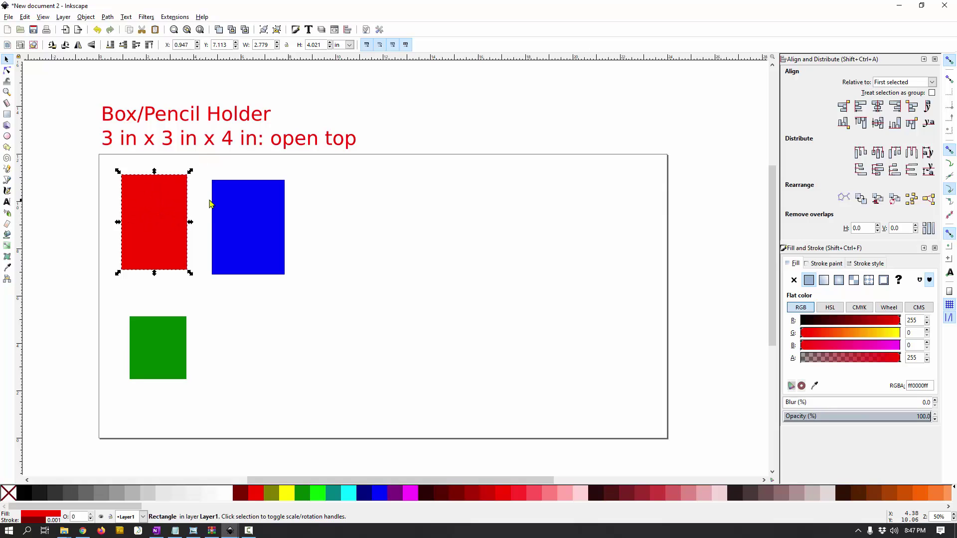
pyautogui.moveTo(178, 208); pyautogui.dragTo(141, 201)
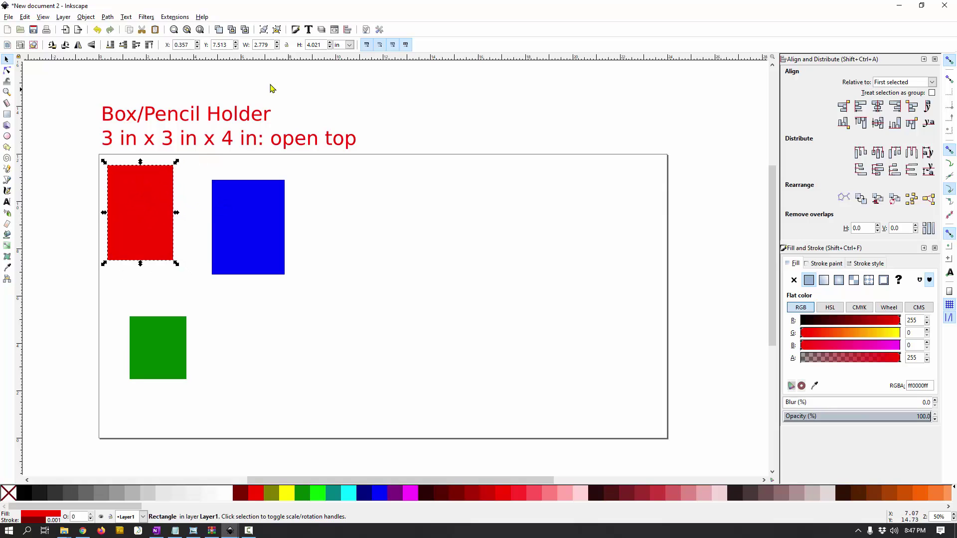
pyautogui.doubleClick(263, 45)
pyautogui.write('3')
pyautogui.press('Return')
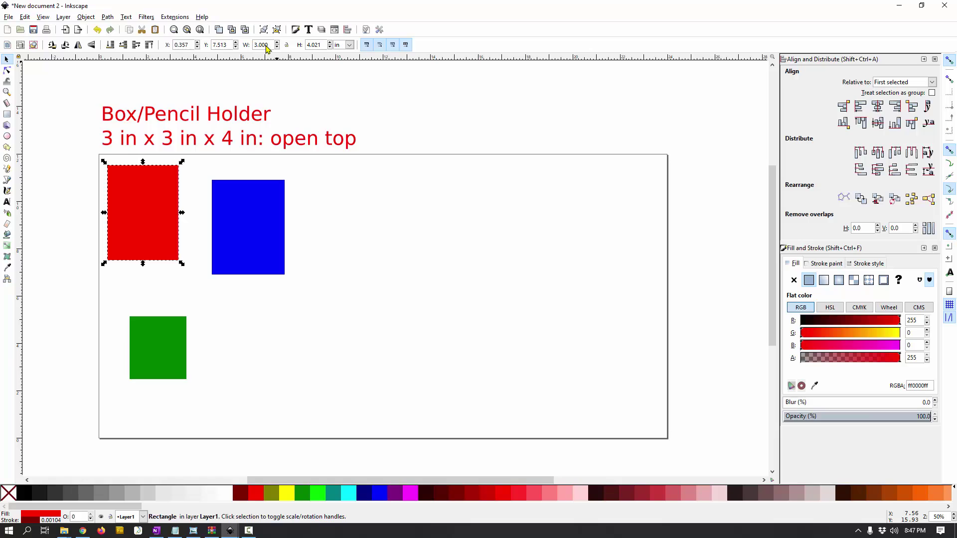
pyautogui.doubleClick(323, 45)
pyautogui.write('4')
pyautogui.press('Return')
# Set the blue rectangle's width to 3 in and move it roughly level with the red rectangle
pyautogui.click(254, 206)
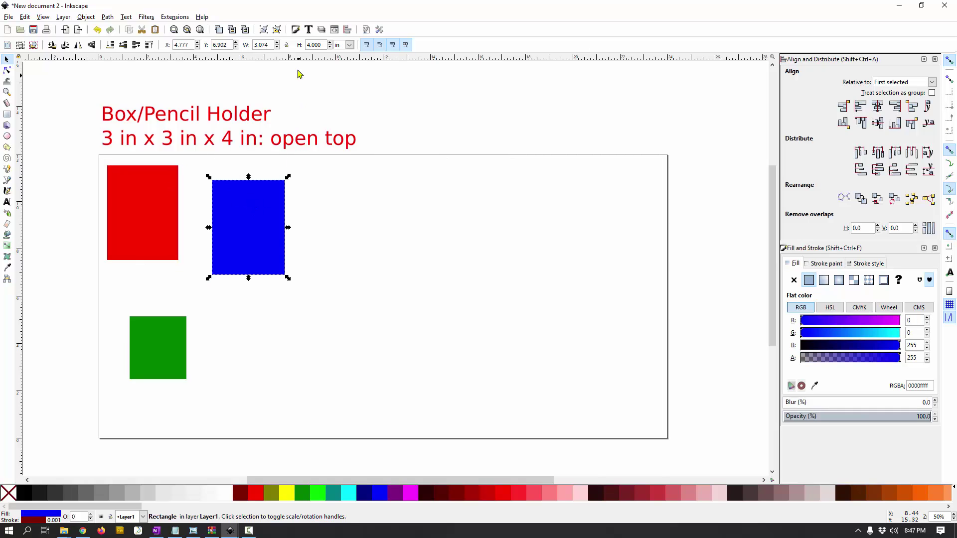
pyautogui.doubleClick(266, 45)
pyautogui.write('3')
pyautogui.press('Return')
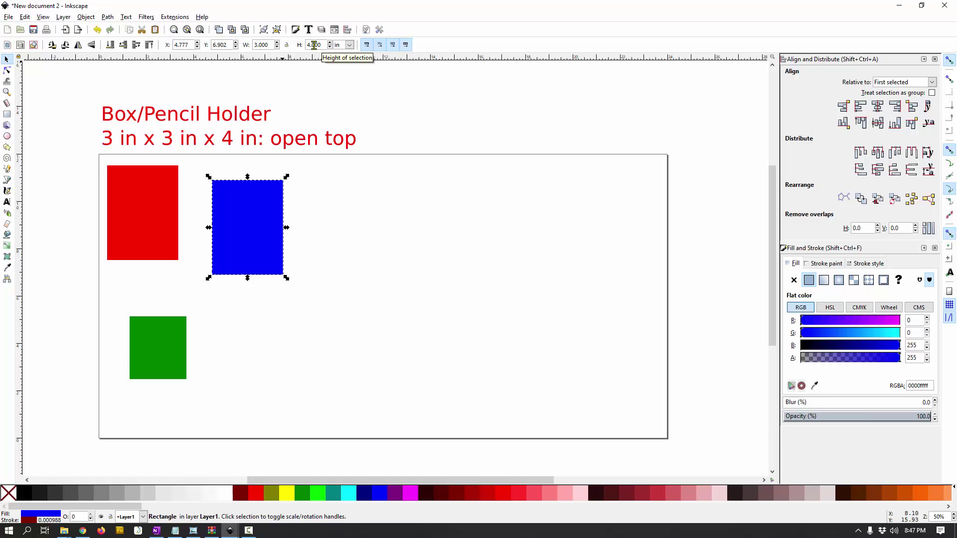
pyautogui.doubleClick(314, 45)
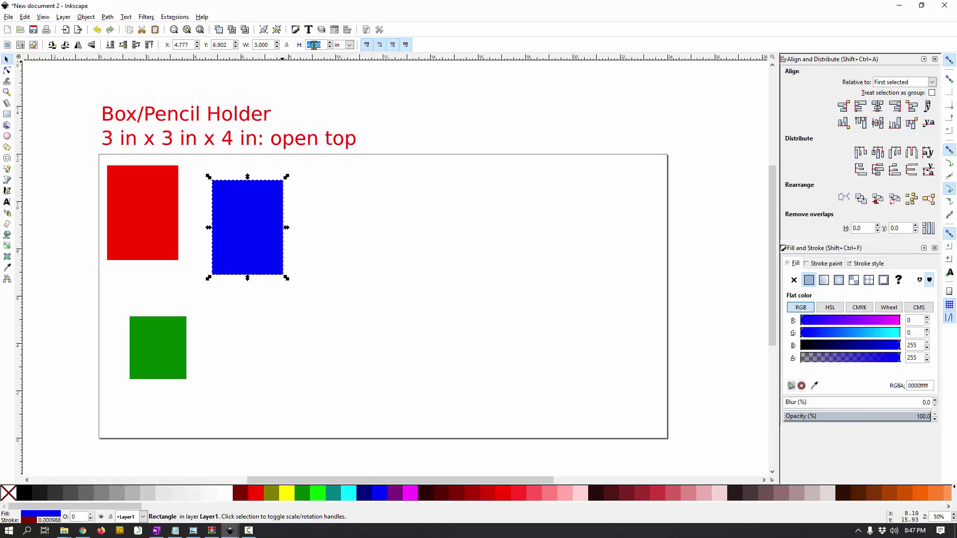
pyautogui.click(314, 45)
pyautogui.moveTo(220, 256); pyautogui.dragTo(226, 241)
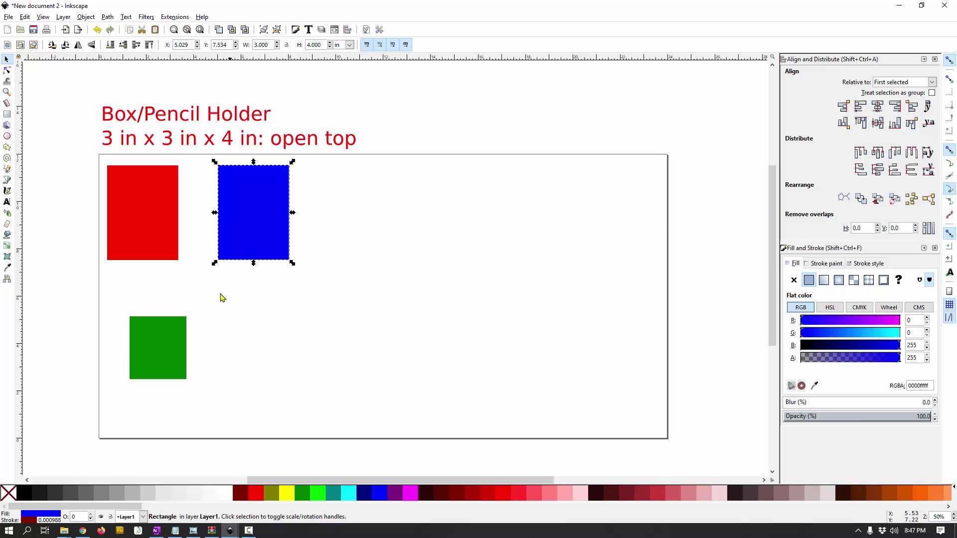
# Set the green rectangle's size to 3 × 3 in and move it directly beneath the red rectangle
pyautogui.click(156, 358)
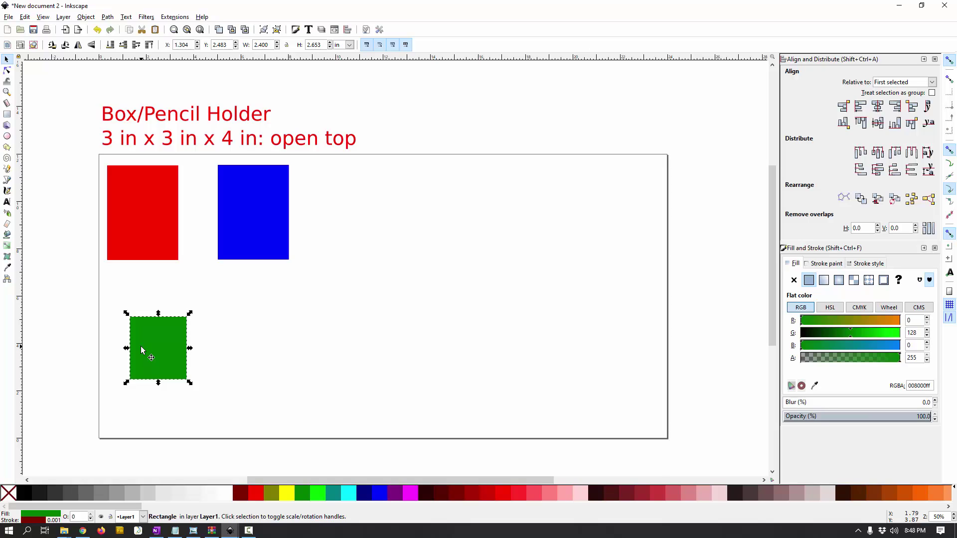
pyautogui.doubleClick(261, 45)
pyautogui.tripleClick(261, 45)
pyautogui.write('3')
pyautogui.tripleClick(317, 45)
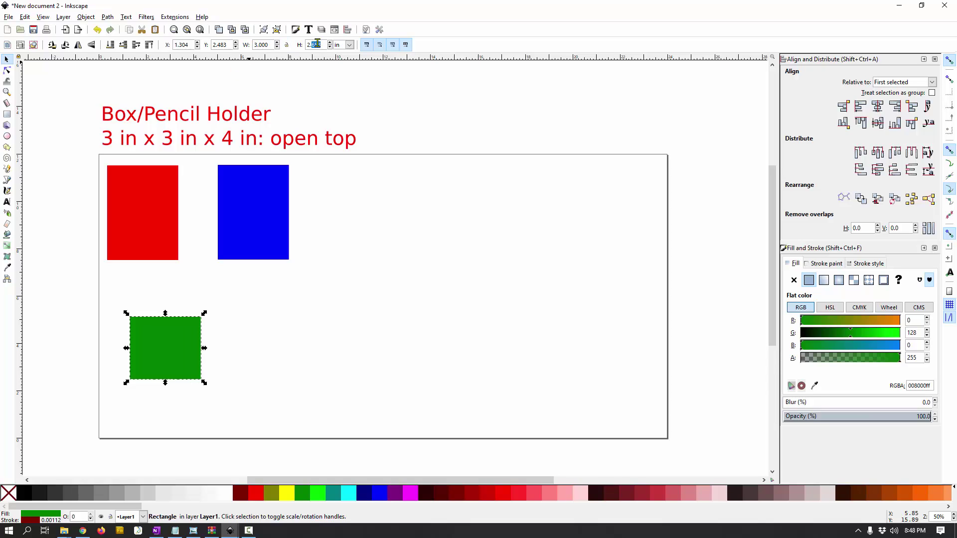
pyautogui.write('3')
pyautogui.press('Return')
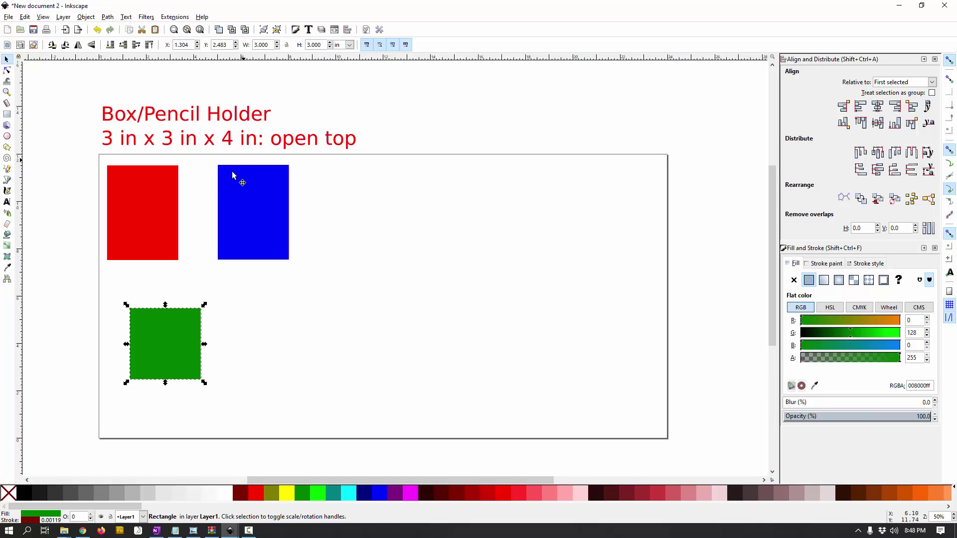
pyautogui.moveTo(157, 345); pyautogui.dragTo(136, 332)
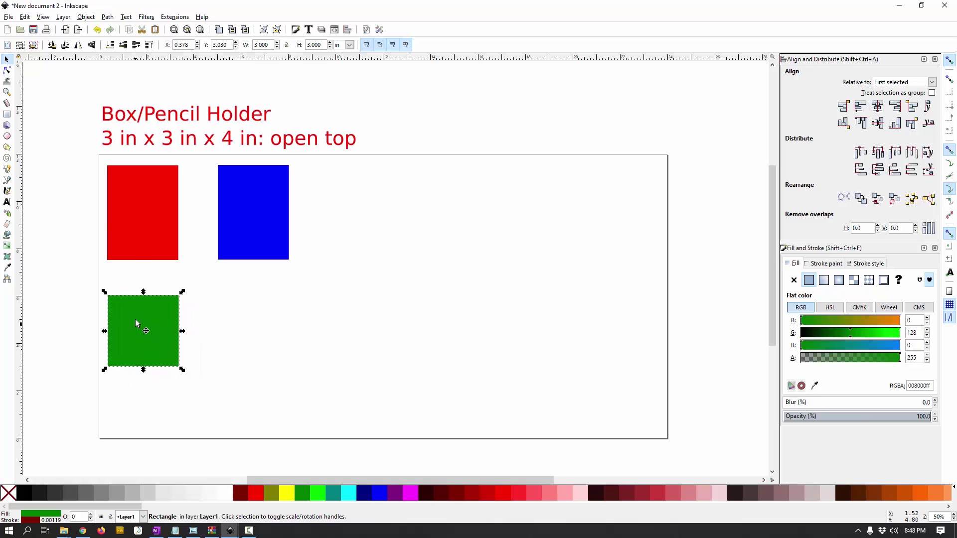
# Move the red rectangle close to the page's upper-left corner and bring the blue rectangle nearer, level with it
pyautogui.scroll(2, 94, 216)
pyautogui.click(157, 214)
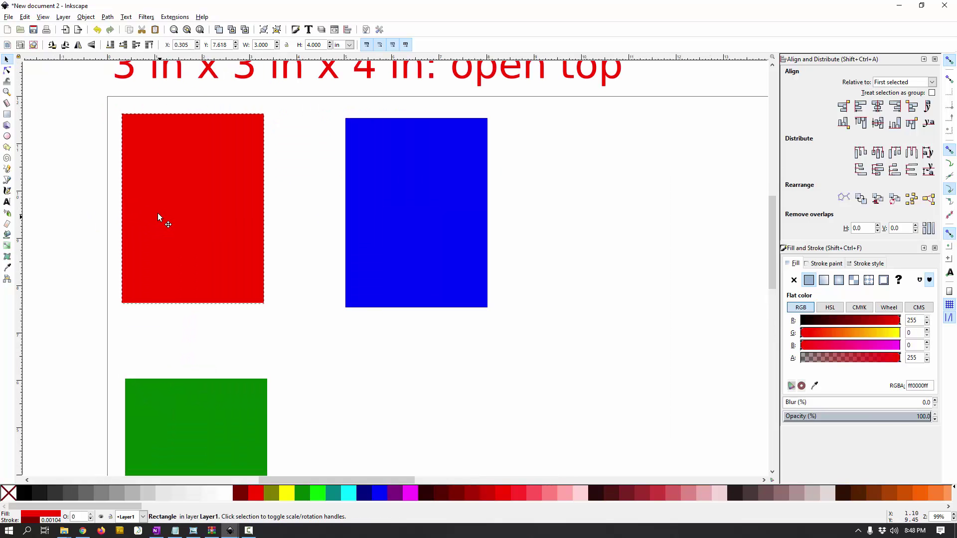
pyautogui.moveTo(150, 205); pyautogui.dragTo(150, 203)
pyautogui.scroll(1, 180, 208)
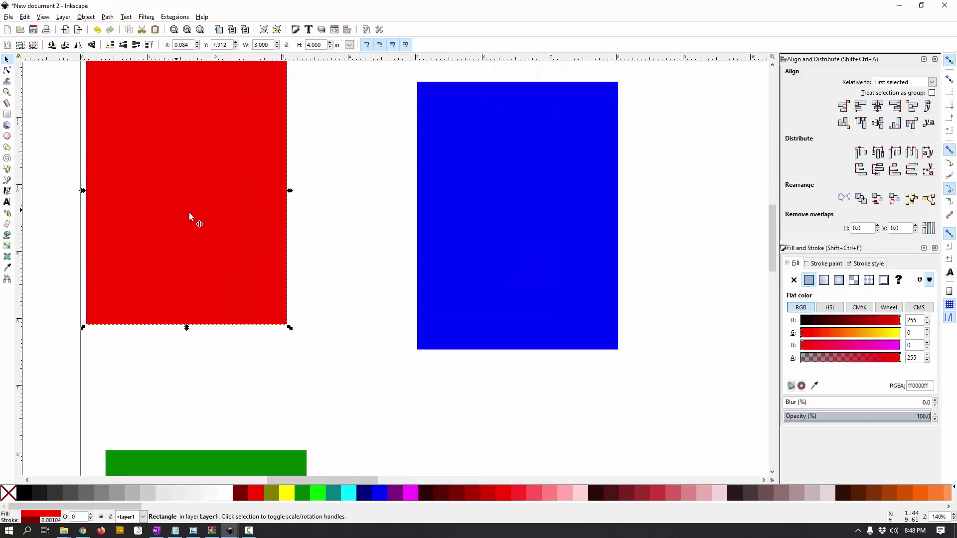
pyautogui.scroll(2, 213, 225)
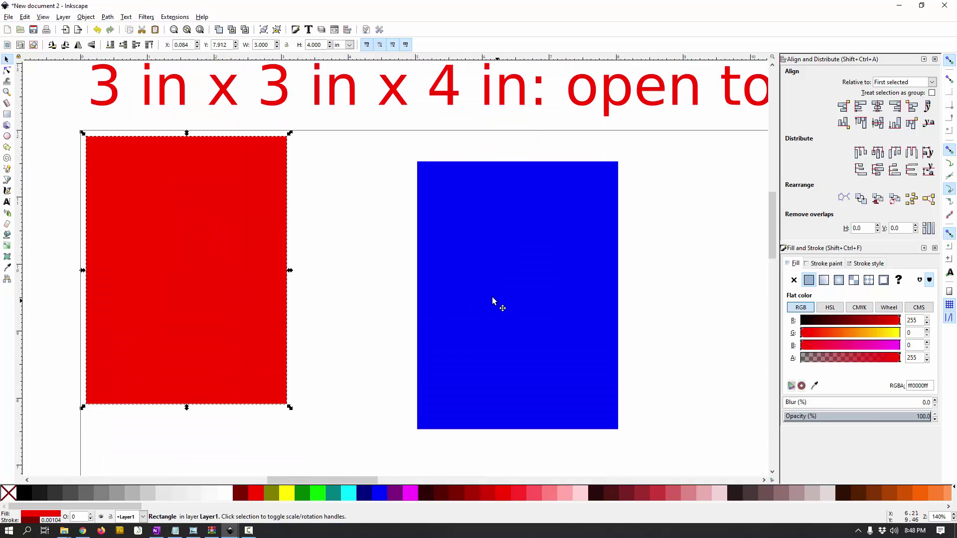
pyautogui.moveTo(493, 301); pyautogui.dragTo(431, 275)
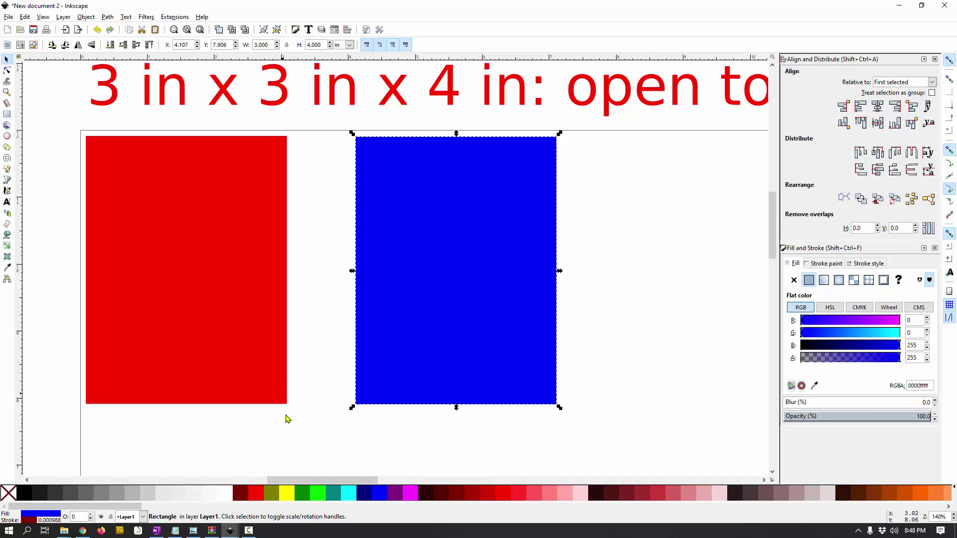
# Draw a small rectangle about 0.38 × 0.83 in outside the page beside the red panel, and fill it with dark red (#800000)
pyautogui.moveTo(291, 479); pyautogui.dragTo(281, 480)
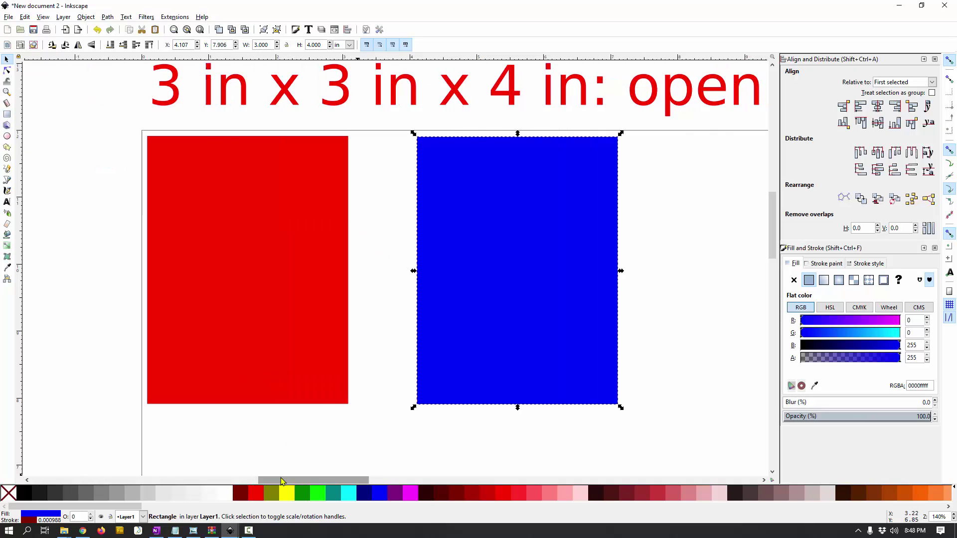
pyautogui.click(7, 114)
pyautogui.moveTo(174, 146); pyautogui.dragTo(201, 202)
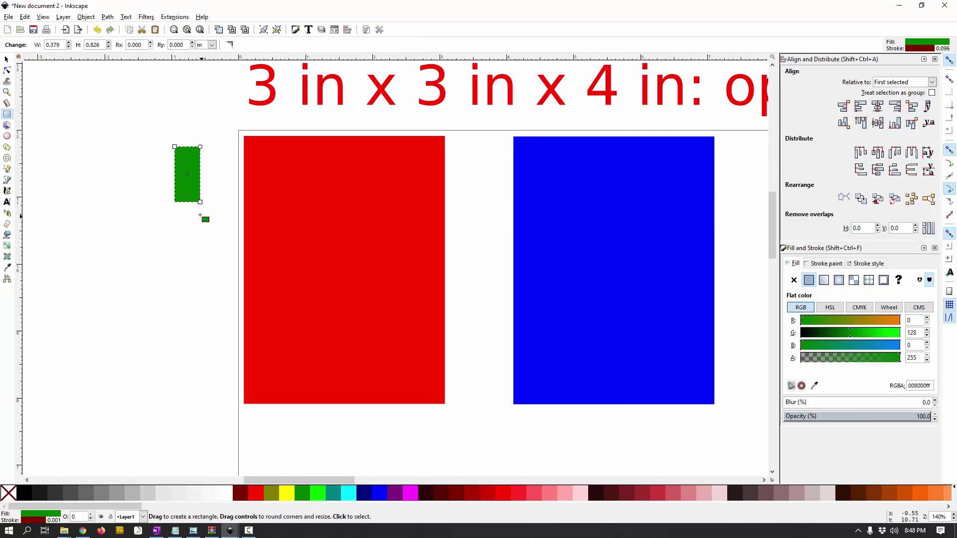
pyautogui.click(7, 59)
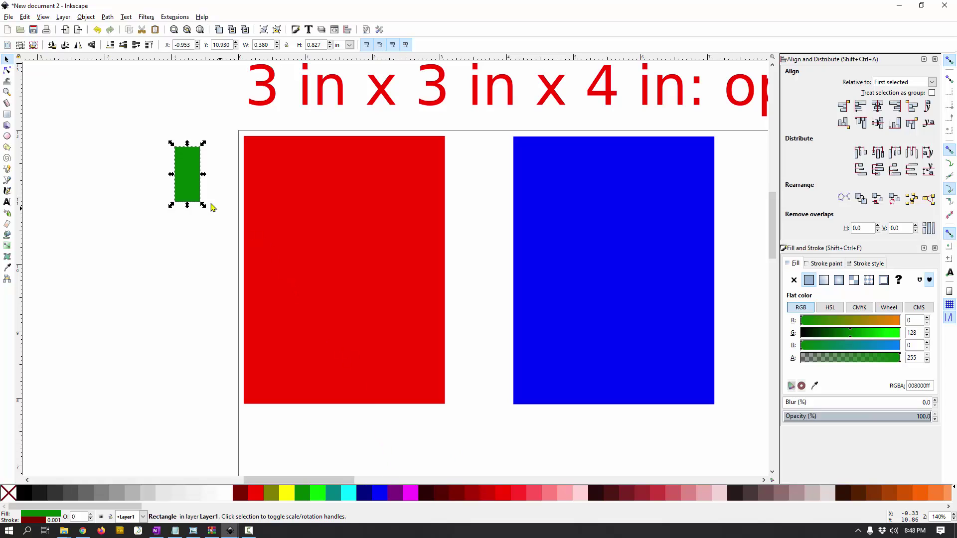
pyautogui.moveTo(193, 187); pyautogui.dragTo(204, 171)
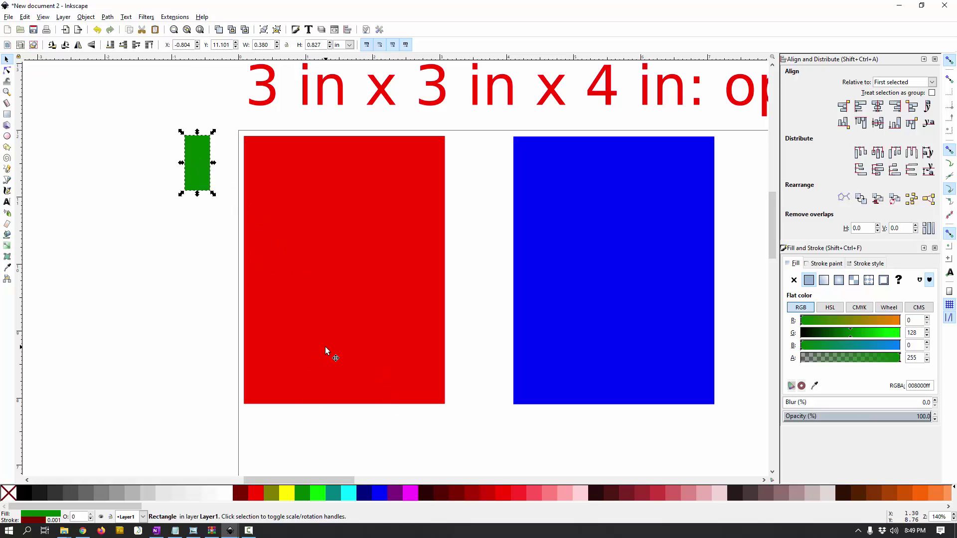
pyautogui.click(243, 493)
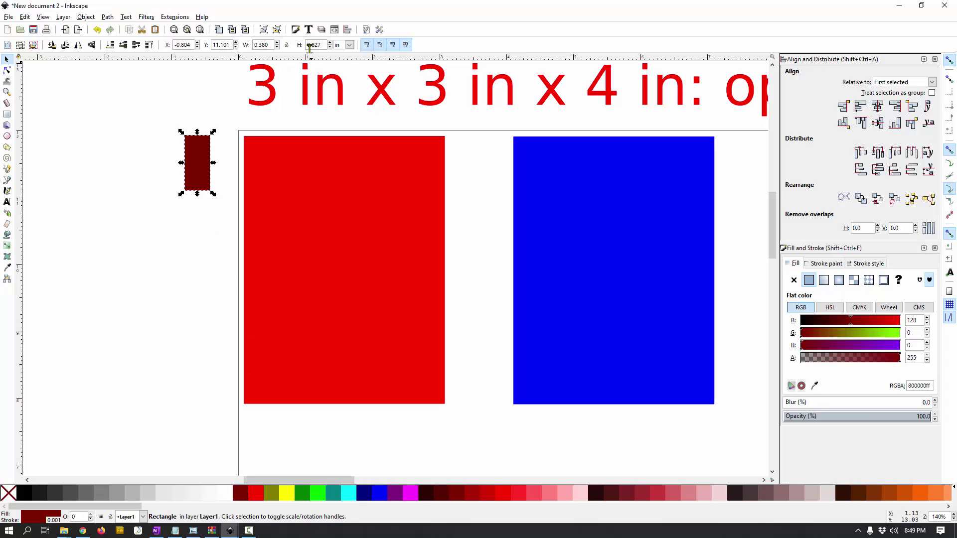
# Set the small dark red rectangle's width to 0.200 in and move it closer to the red panel
pyautogui.doubleClick(264, 46)
pyautogui.write('200')
pyautogui.press('Return')
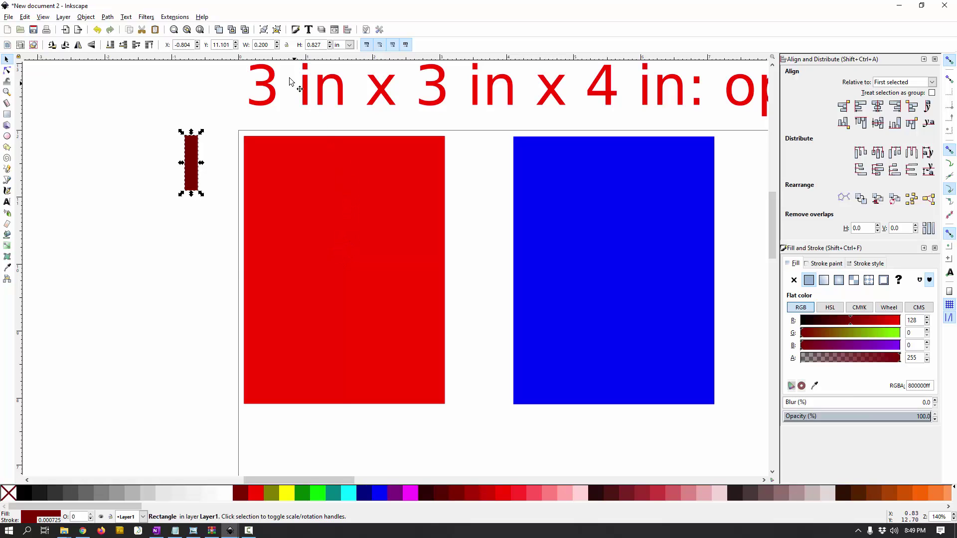
pyautogui.click(296, 169)
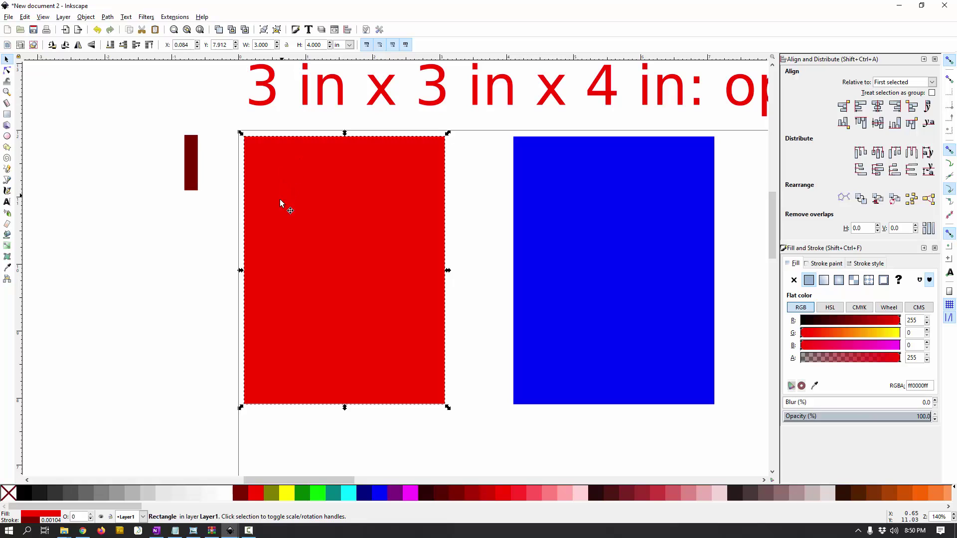
pyautogui.click(194, 167)
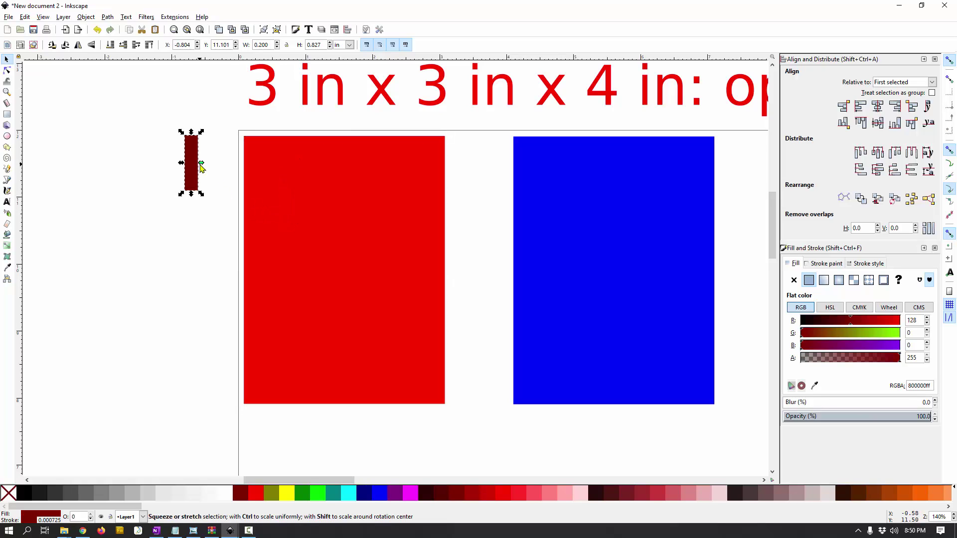
pyautogui.moveTo(192, 161)
pyautogui.mouseDown()
pyautogui.moveTo(211, 171)
pyautogui.moveTo(211, 159)
pyautogui.mouseUp()
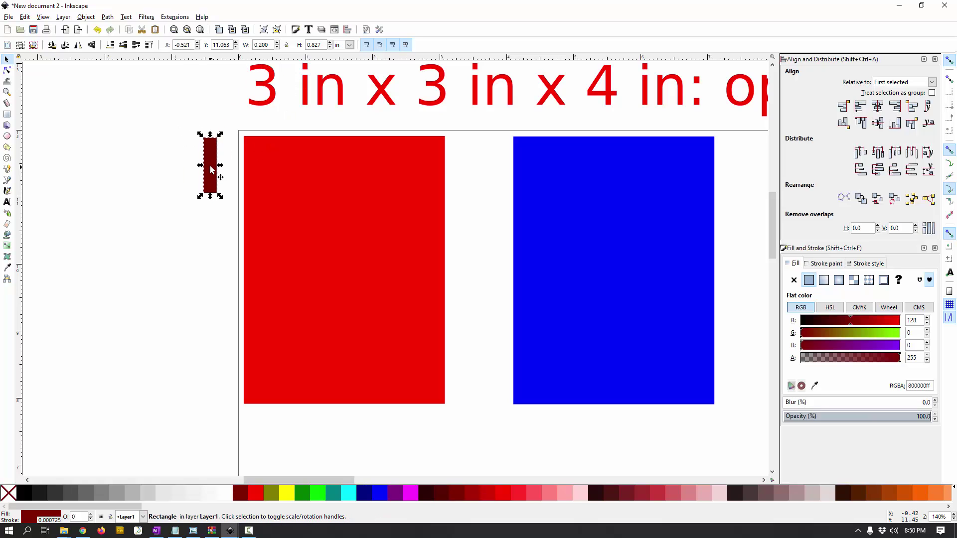
# Try a height of 4/5 in for the small dark red rectangle
pyautogui.doubleClick(312, 45)
pyautogui.write('4/5')
pyautogui.press('Return')
# Set the small dark red rectangle's height to 4/7 in and move it nearer the red panel's upper edge
pyautogui.moveTo(321, 45); pyautogui.dragTo(312, 45)
pyautogui.click(312, 46)
pyautogui.moveTo(321, 45); pyautogui.dragTo(307, 45)
pyautogui.write('4/7')
pyautogui.press('Return')
pyautogui.moveTo(205, 171)
pyautogui.mouseDown()
pyautogui.moveTo(195, 167)
pyautogui.moveTo(259, 188)
pyautogui.moveTo(217, 168)
pyautogui.mouseUp()
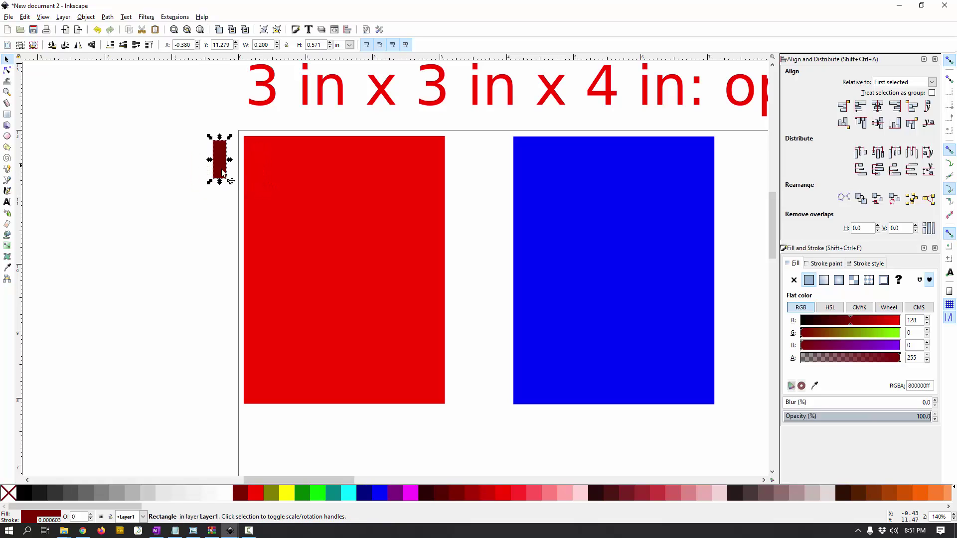
# Enable snapping of bounding boxes to corners, edge midpoints and centers, plus snapping to object centers and rotation centers
pyautogui.click(950, 79)
pyautogui.click(950, 118)
pyautogui.click(950, 130)
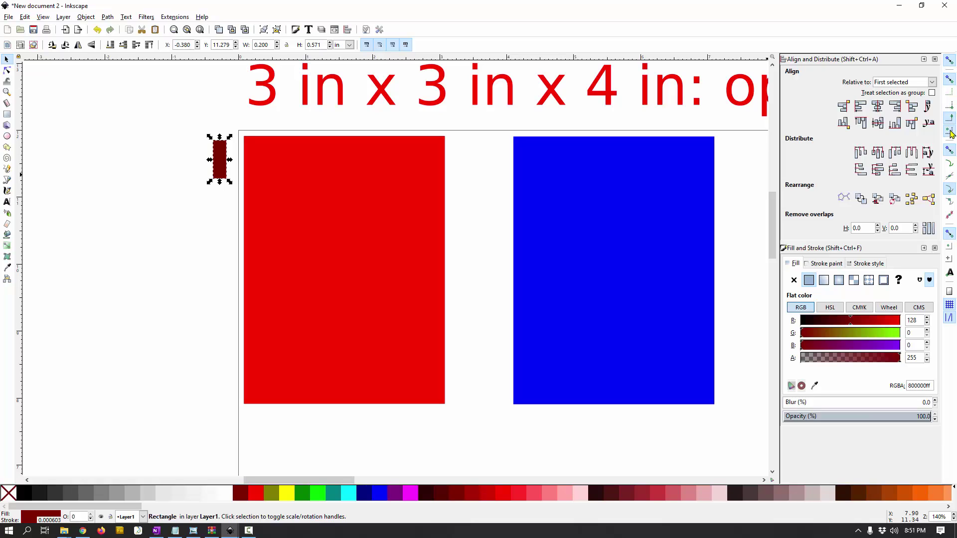
pyautogui.click(950, 190)
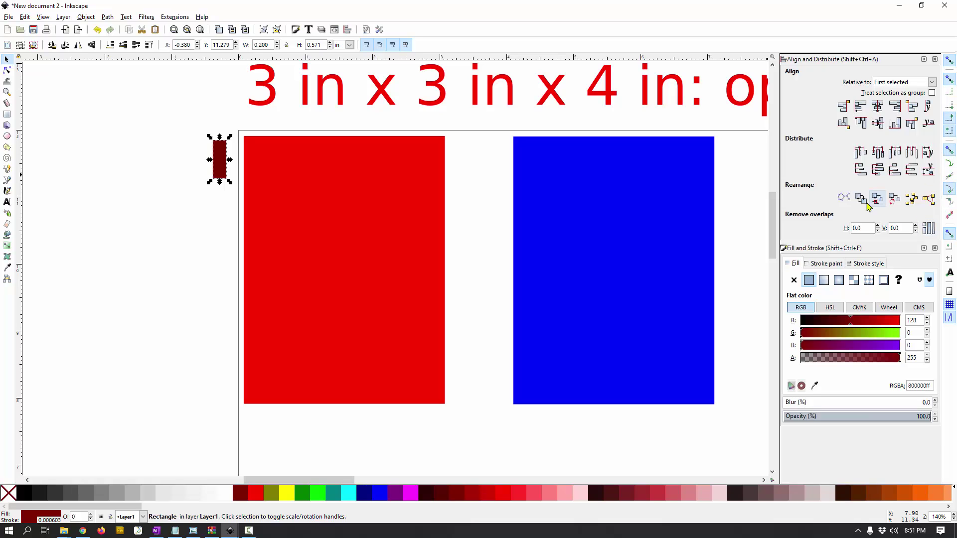
pyautogui.click(949, 246)
pyautogui.click(950, 106)
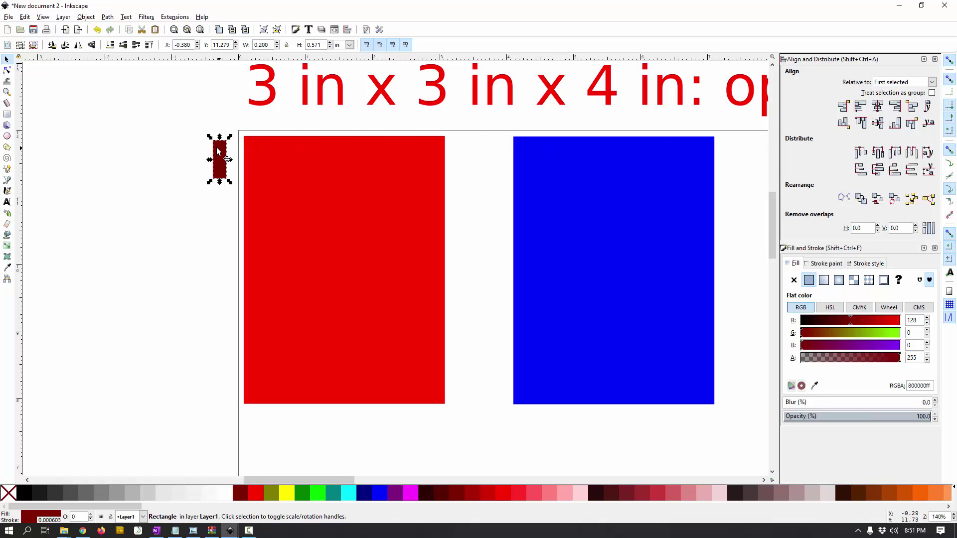
# Snap the small dark red rectangle to the red panel's upper-left corner and stack duplicates below it for a column of three
pyautogui.moveTo(217, 153); pyautogui.dragTo(247, 149)
pyautogui.keyDown('ctrl'); pyautogui.scroll(1, 248, 149); pyautogui.keyUp('ctrl')
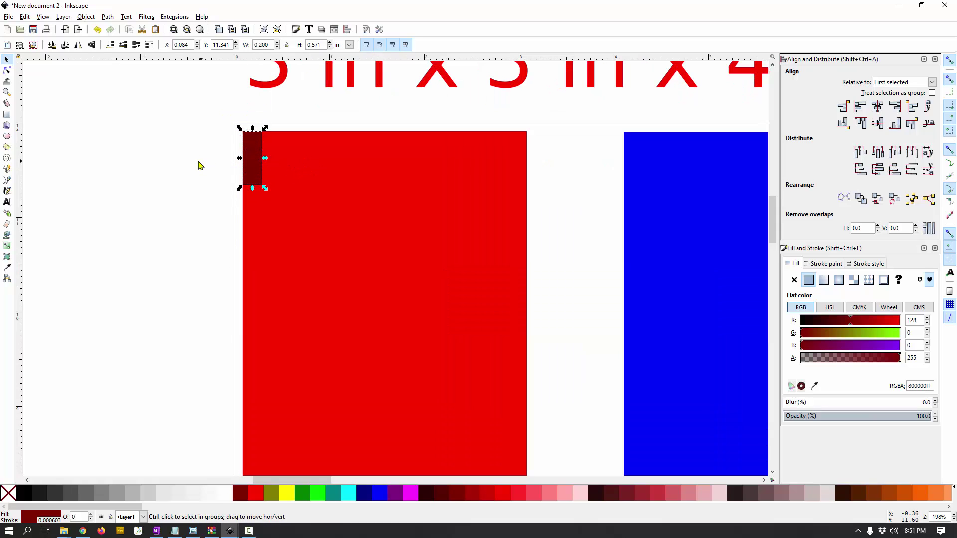
pyautogui.moveTo(249, 146); pyautogui.dragTo(252, 267)
pyautogui.hotkey('ctrl', 'd')
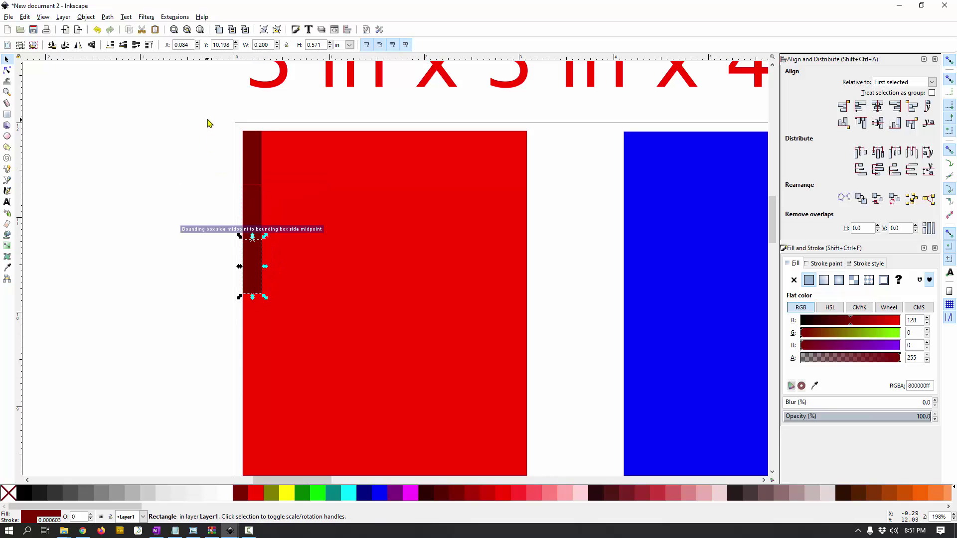
# Duplicate the stack of three directly below itself and add a seventh rectangle at the red panel's lower-left corner
pyautogui.moveTo(207, 118); pyautogui.dragTo(283, 332)
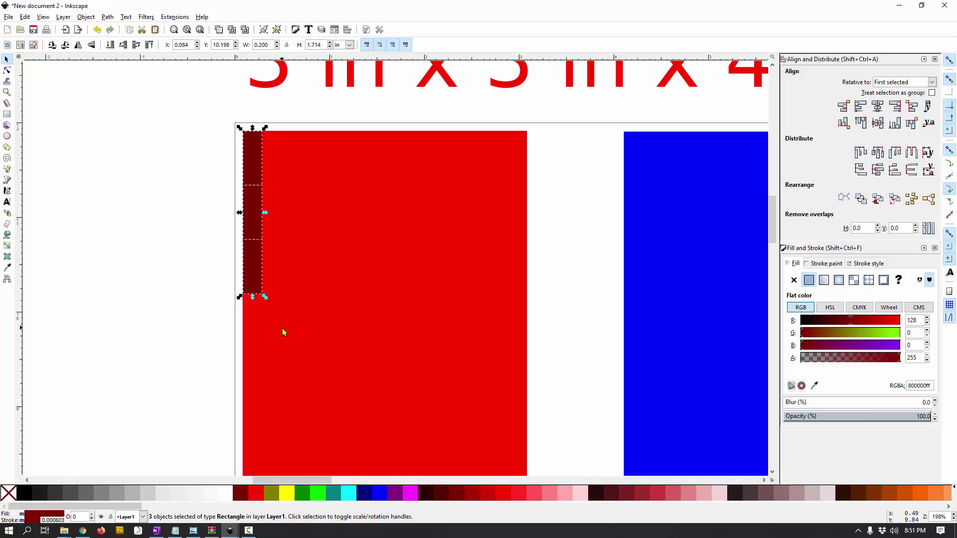
pyautogui.hotkey('ctrl', 'd')
pyautogui.moveTo(252, 148); pyautogui.dragTo(255, 316)
pyautogui.scroll(-5, 290, 343)
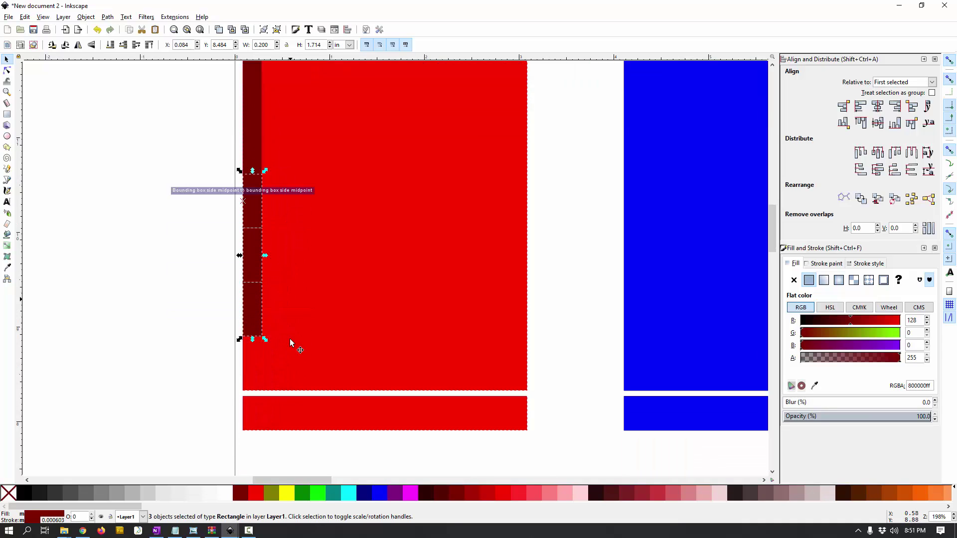
pyautogui.scroll(-2, 290, 339)
pyautogui.click(216, 299)
pyautogui.click(252, 273)
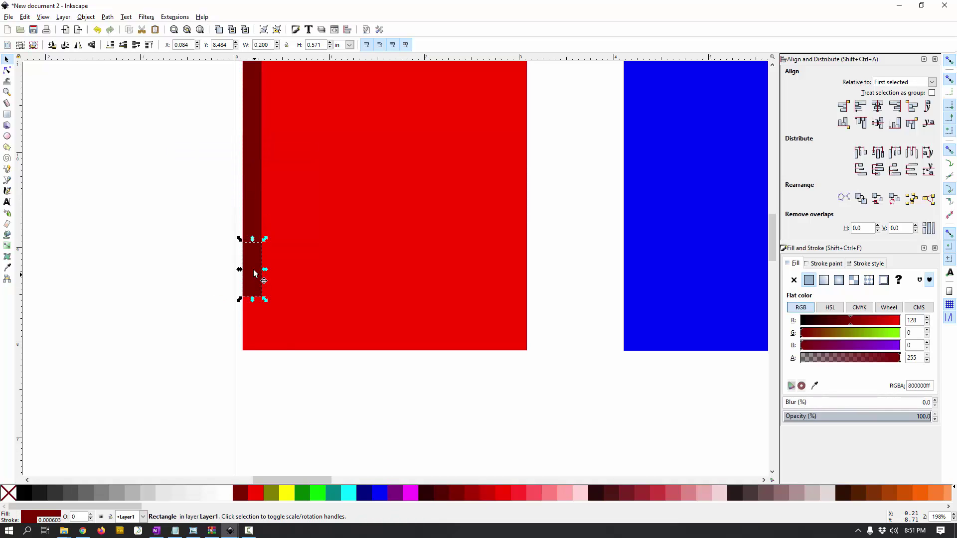
pyautogui.moveTo(254, 273); pyautogui.dragTo(234, 381)
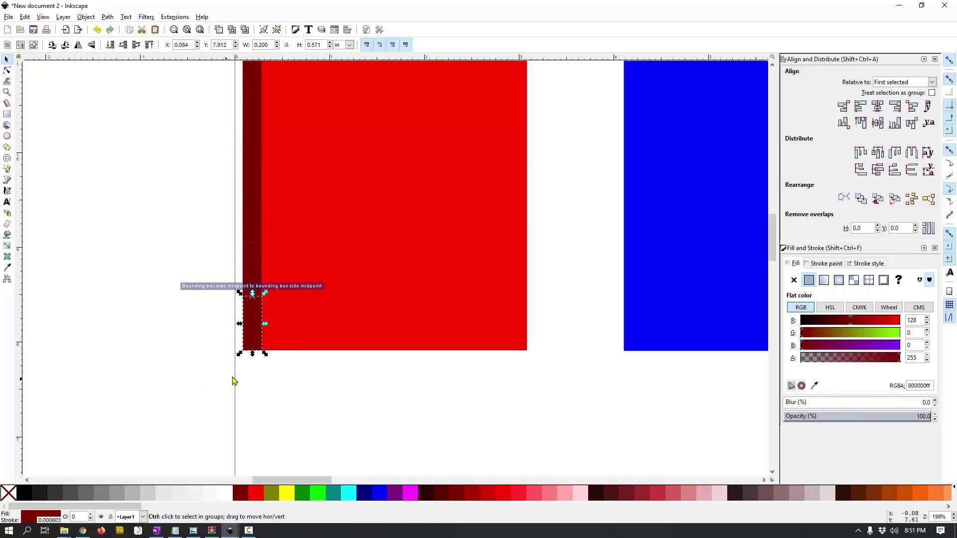
# Examine how the column of dark red rectangles lines up with the red panel's lower corner and left edge
pyautogui.scroll(6, 235, 382)
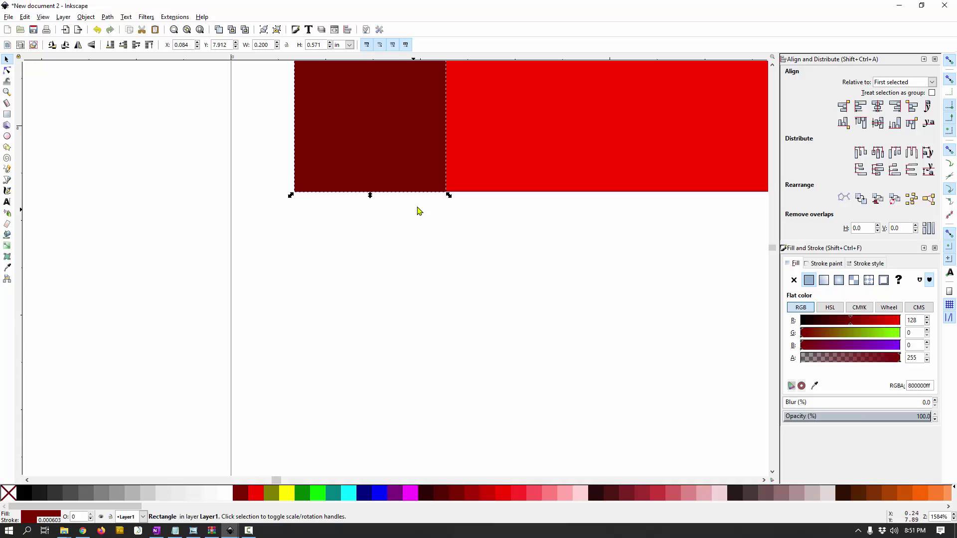
pyautogui.scroll(3, 458, 175)
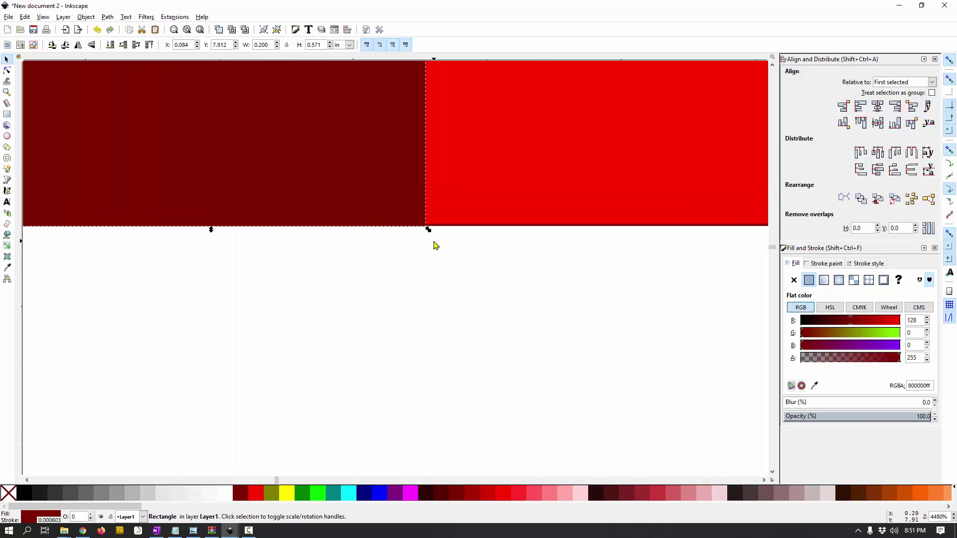
pyautogui.click(432, 247)
pyautogui.scroll(-4, 421, 284)
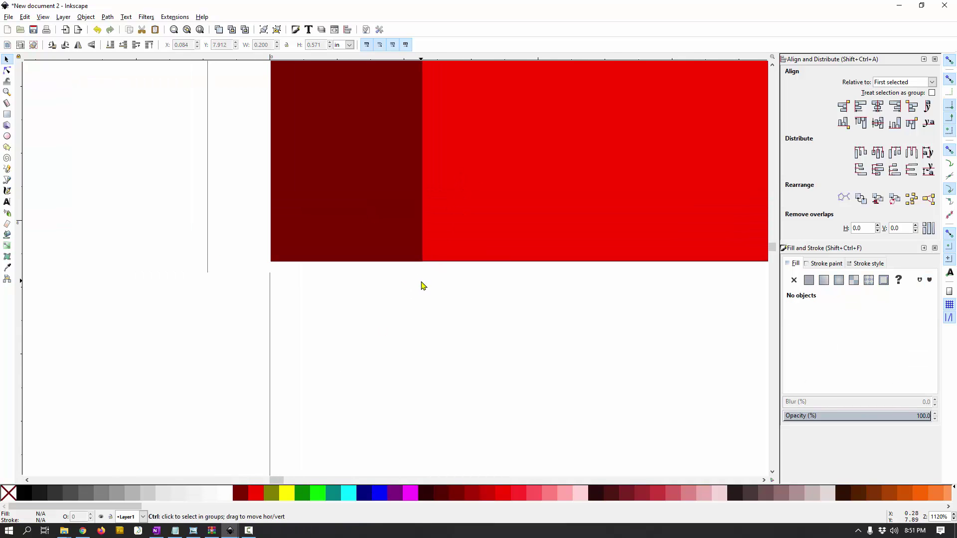
pyautogui.scroll(-4, 422, 285)
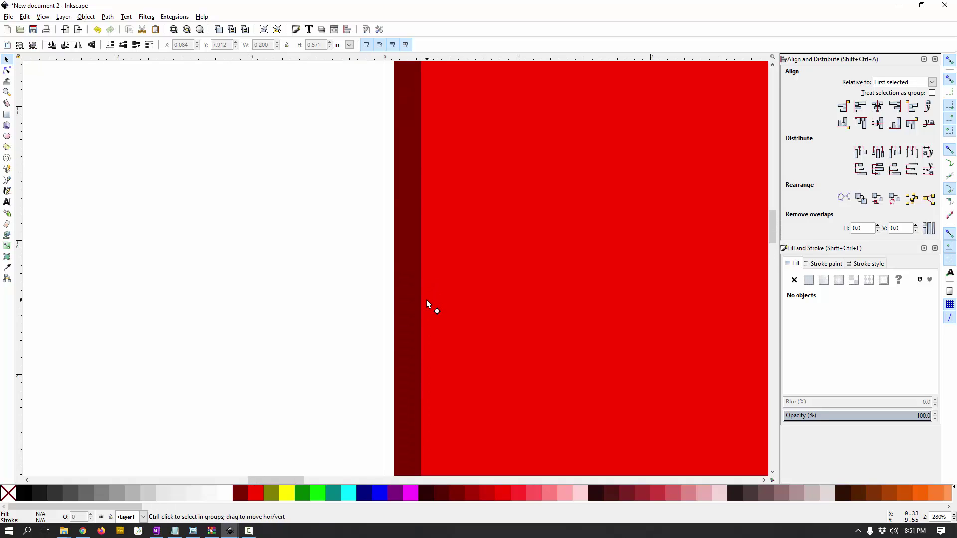
pyautogui.scroll(-2, 426, 303)
pyautogui.click(417, 156)
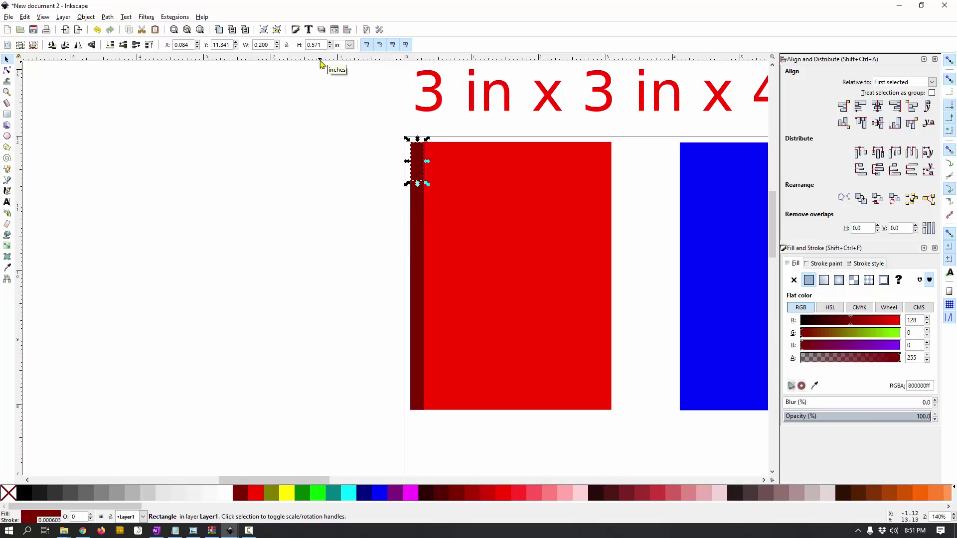
pyautogui.hscroll(1, 382, 264)
pyautogui.hscroll(3, 382, 263)
pyautogui.scroll(-2, 364, 269)
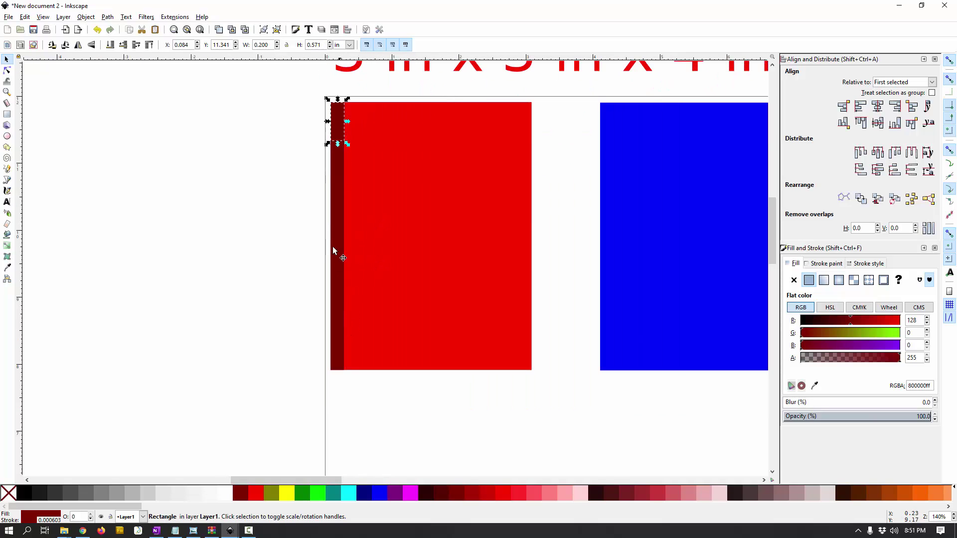
pyautogui.scroll(2, 270, 272)
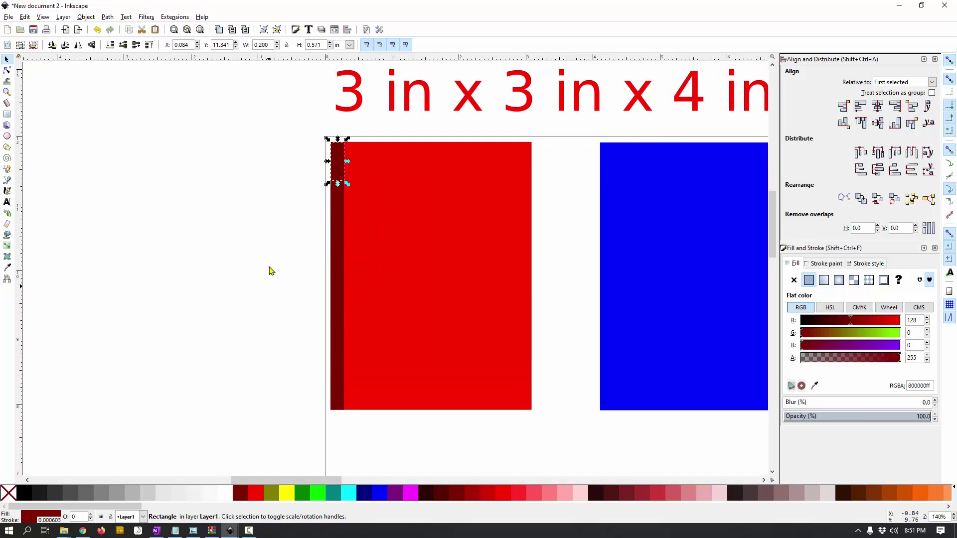
pyautogui.scroll(1, 264, 322)
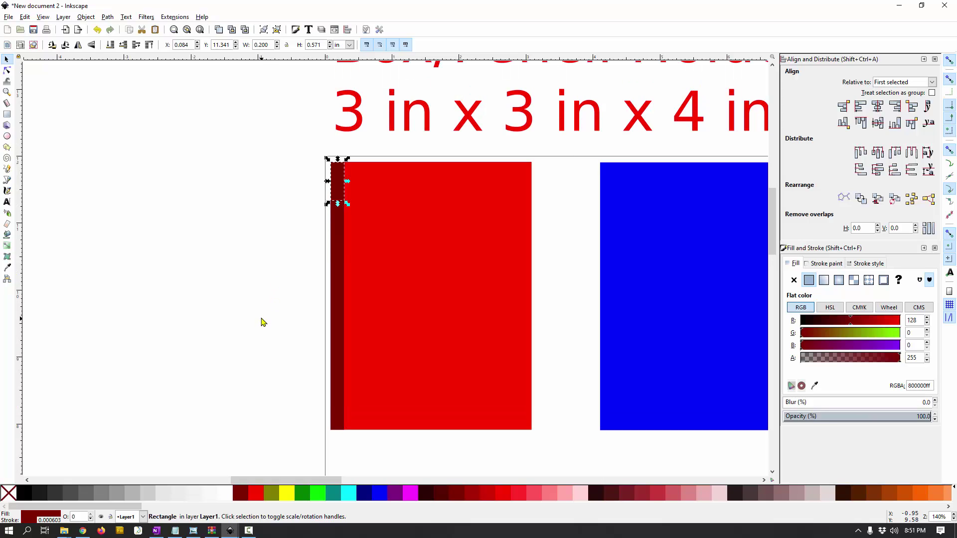
# Fill the second, fourth and sixth rectangles of the column with Olive (#808000)
pyautogui.click(291, 229)
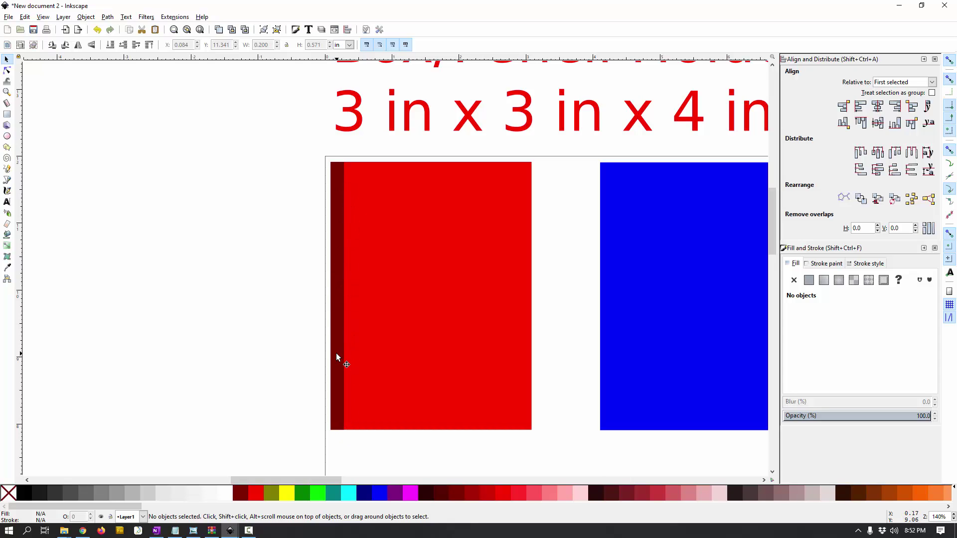
pyautogui.click(340, 210)
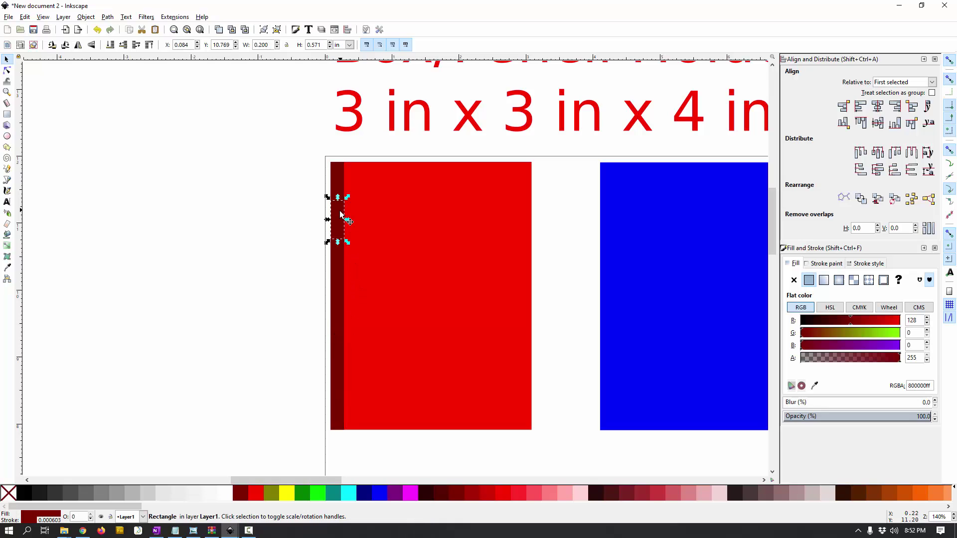
pyautogui.click(267, 495)
pyautogui.click(333, 295)
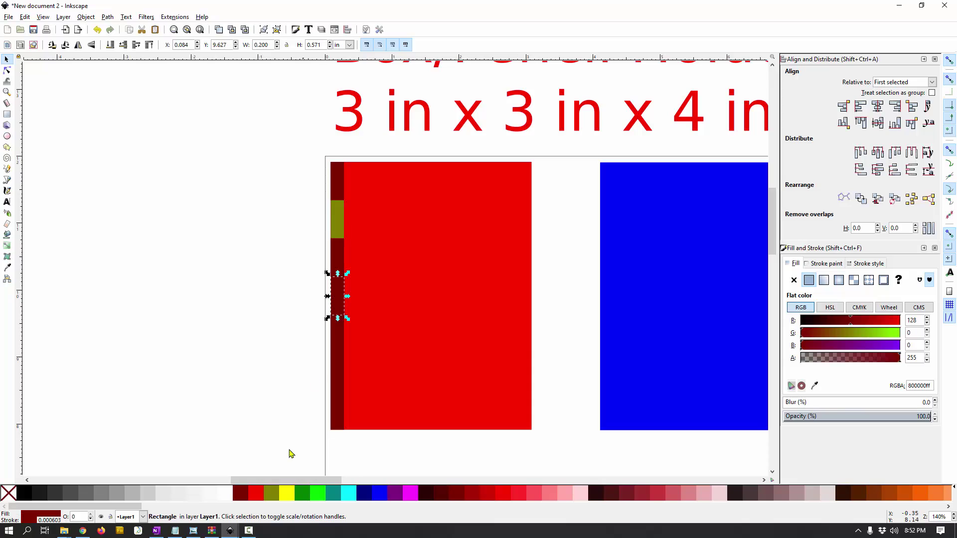
pyautogui.click(270, 494)
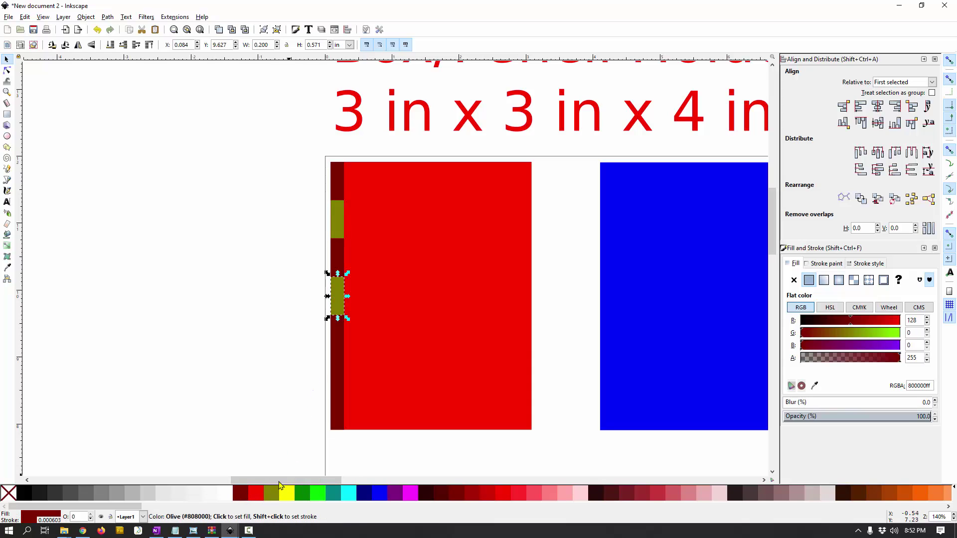
pyautogui.click(339, 367)
pyautogui.click(270, 494)
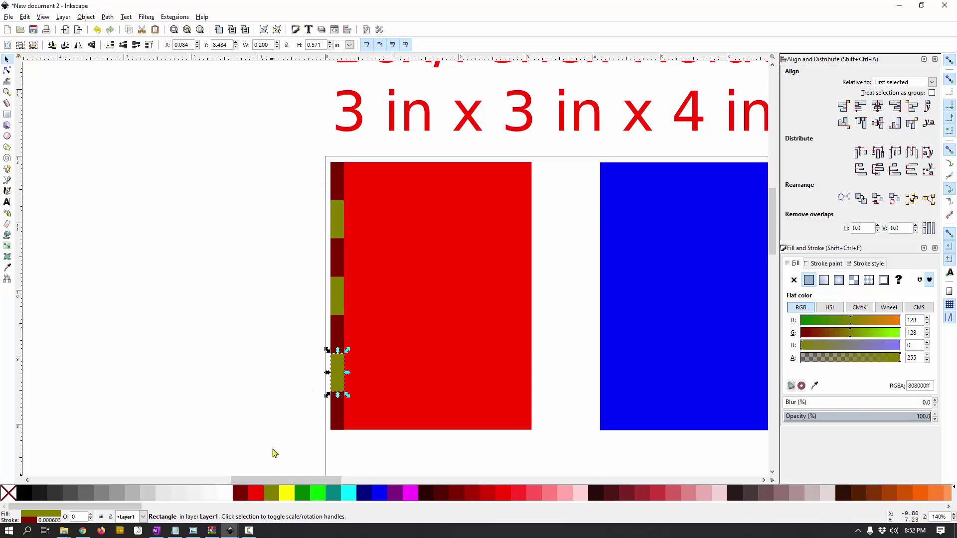
pyautogui.click(457, 452)
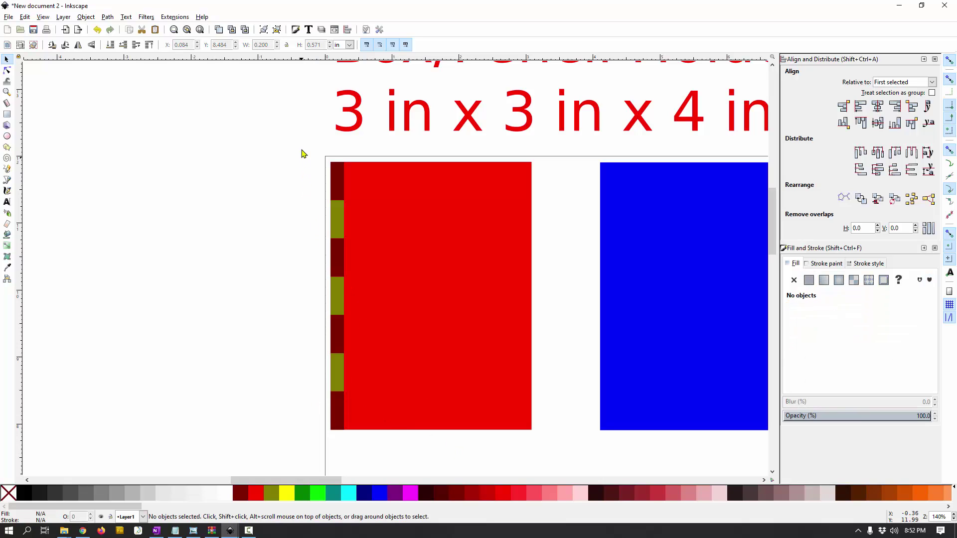
# Duplicate the whole column of seven rectangles and snap the copy to the red panel's right edge
pyautogui.moveTo(302, 147)
pyautogui.mouseDown()
pyautogui.moveTo(339, 242)
pyautogui.moveTo(364, 454)
pyautogui.mouseUp()
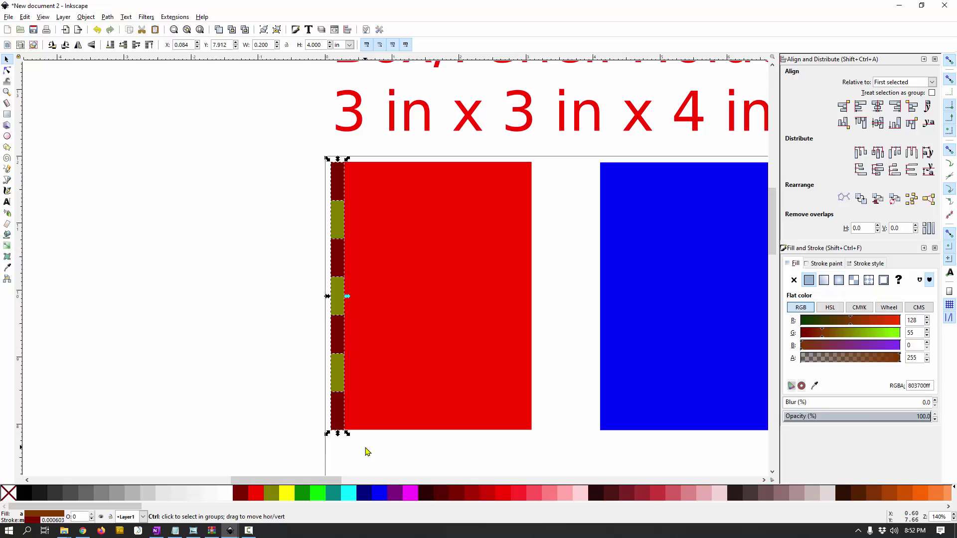
pyautogui.scroll(2, 413, 187)
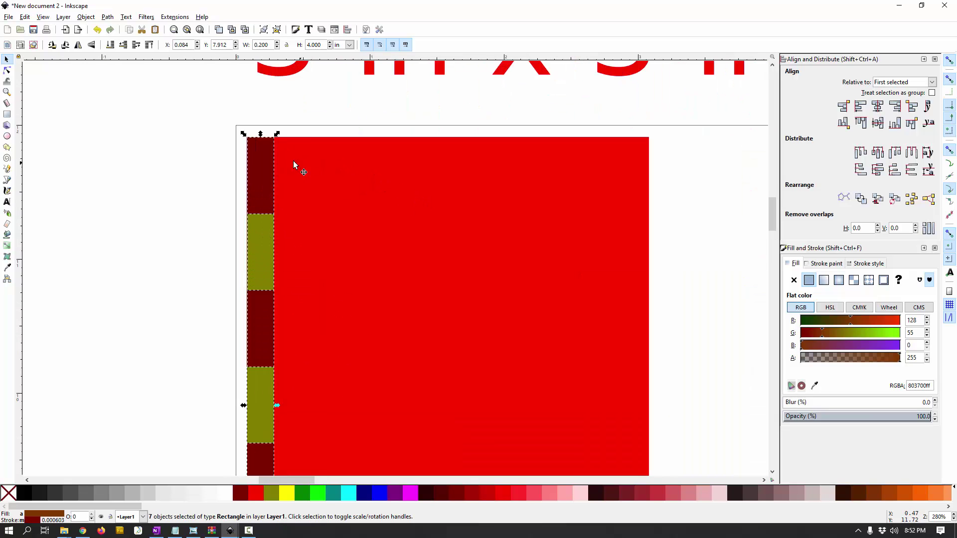
pyautogui.hotkey('ctrl', 'd')
pyautogui.moveTo(267, 149); pyautogui.dragTo(638, 150)
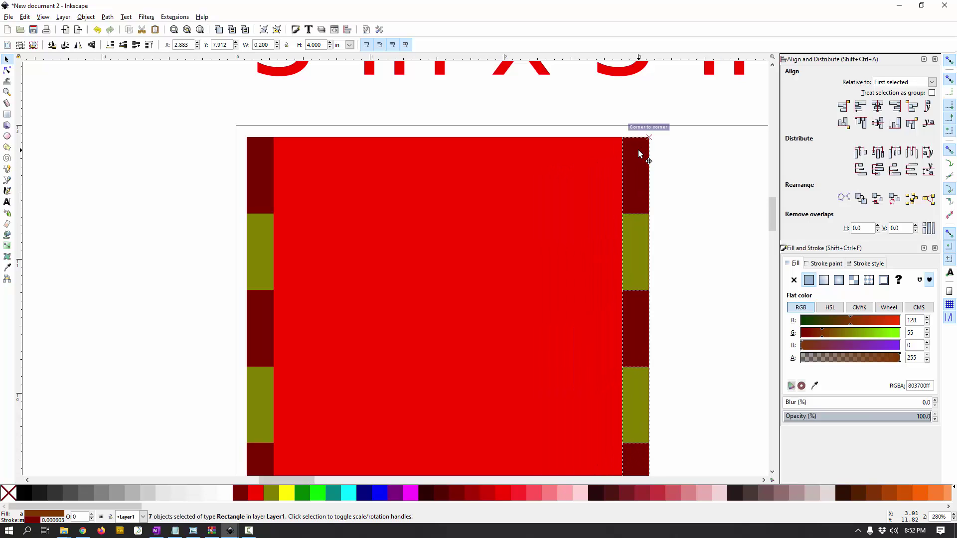
pyautogui.scroll(-3, 524, 256)
pyautogui.hscroll(4, 530, 305)
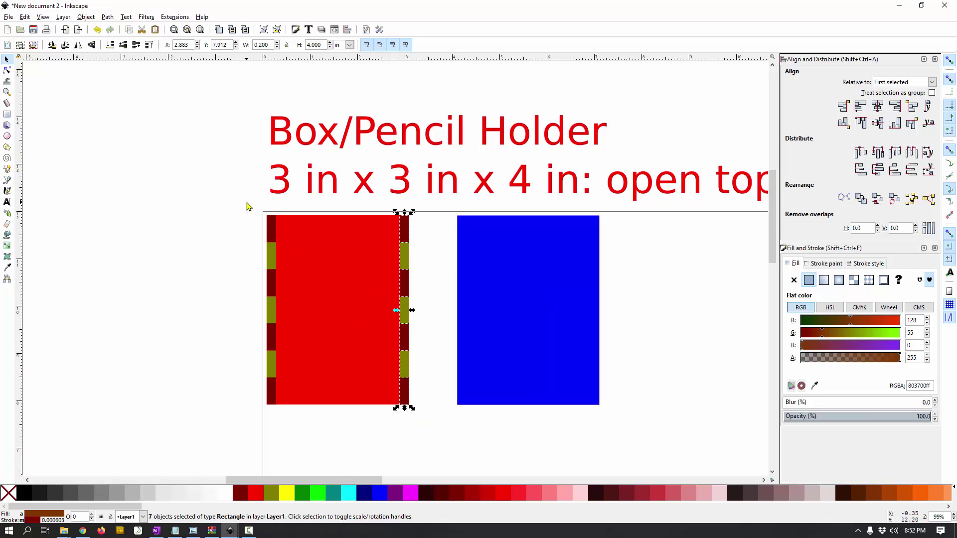
# Copy the red panel's left and right rectangle columns onto the matching side edges of the blue panel
pyautogui.moveTo(247, 206); pyautogui.dragTo(432, 455)
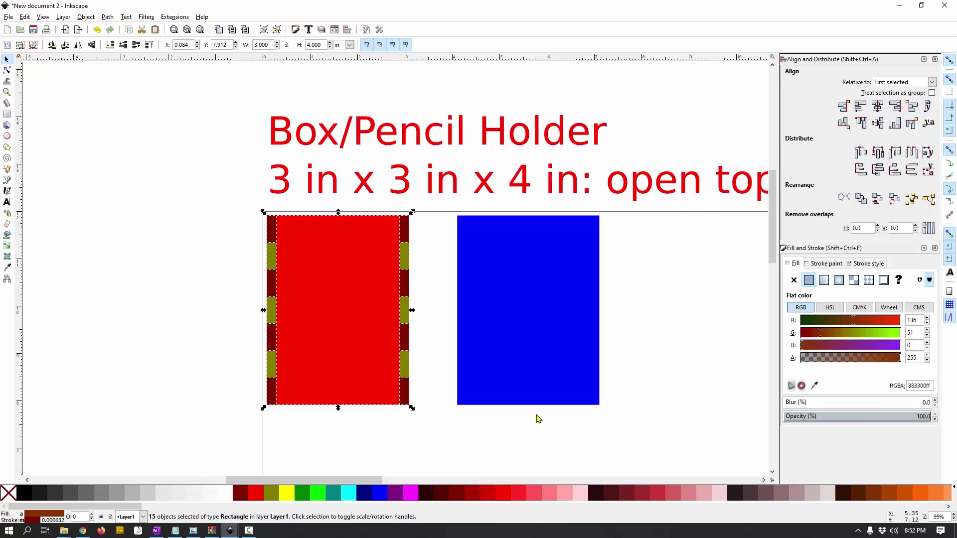
pyautogui.click(205, 274)
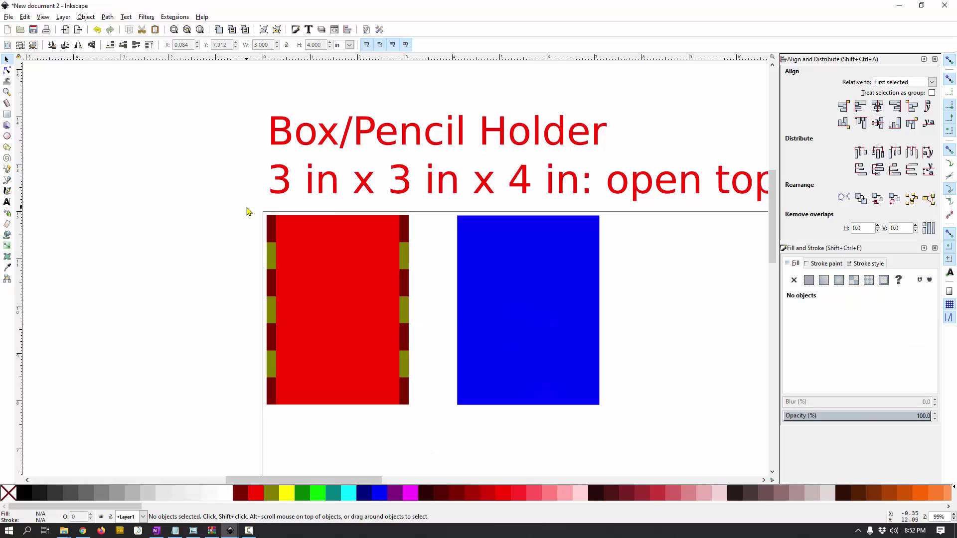
pyautogui.moveTo(247, 212); pyautogui.dragTo(305, 434)
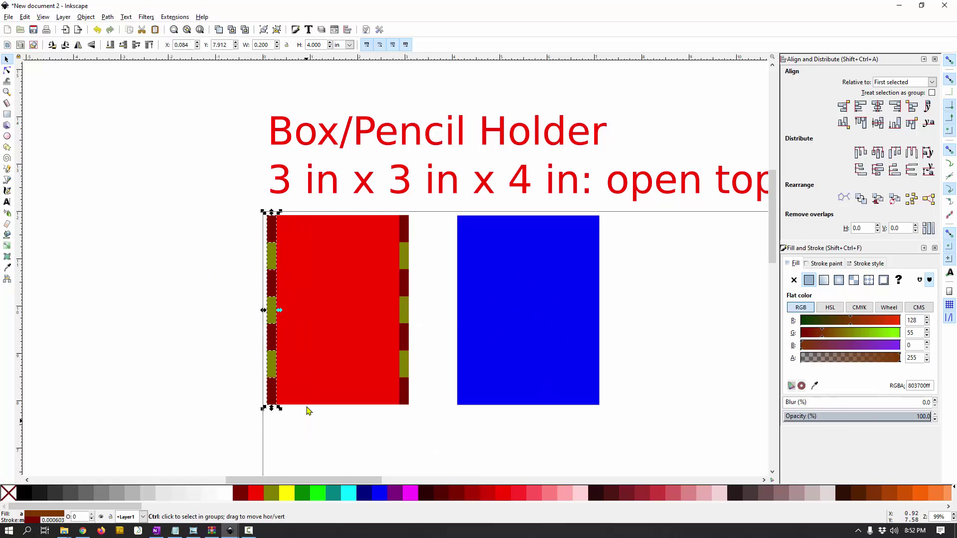
pyautogui.moveTo(269, 220); pyautogui.dragTo(455, 218)
pyautogui.moveTo(390, 204); pyautogui.dragTo(414, 430)
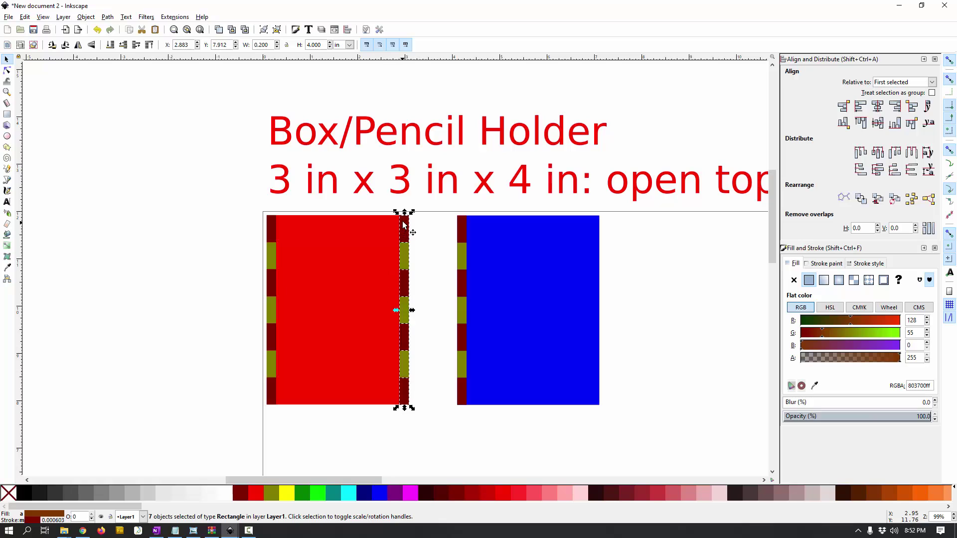
pyautogui.moveTo(404, 225); pyautogui.dragTo(593, 229)
pyautogui.click(655, 308)
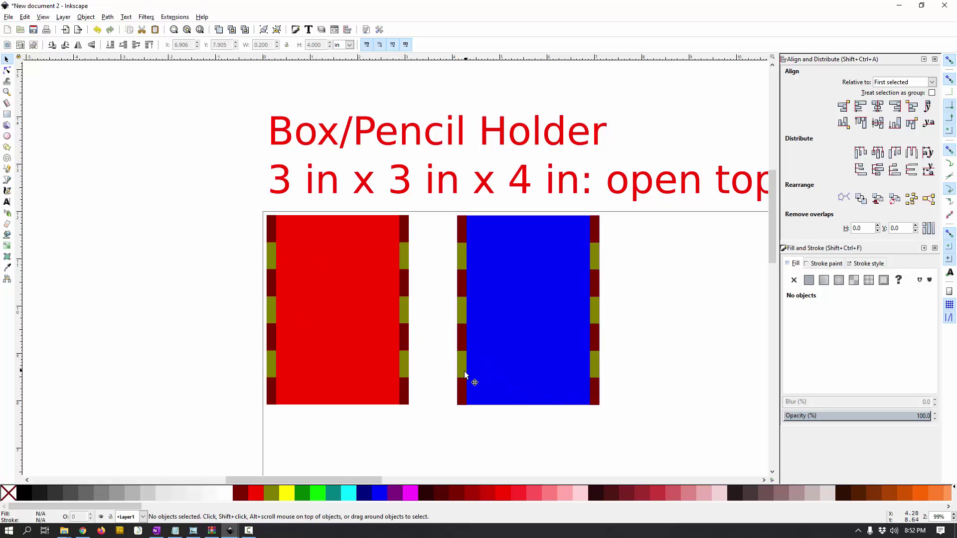
# Move the blue panel together with its rectangle columns closer to the red panel
pyautogui.keyDown('ctrl'); pyautogui.scroll(1, 444, 380); pyautogui.keyUp('ctrl')
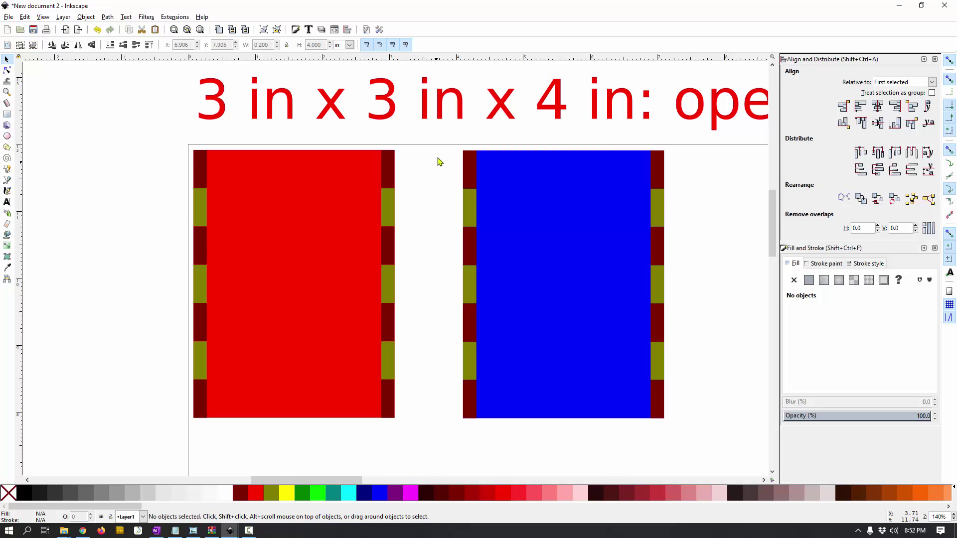
pyautogui.moveTo(442, 135); pyautogui.dragTo(685, 459)
pyautogui.moveTo(598, 359); pyautogui.dragTo(538, 357)
pyautogui.click(334, 188)
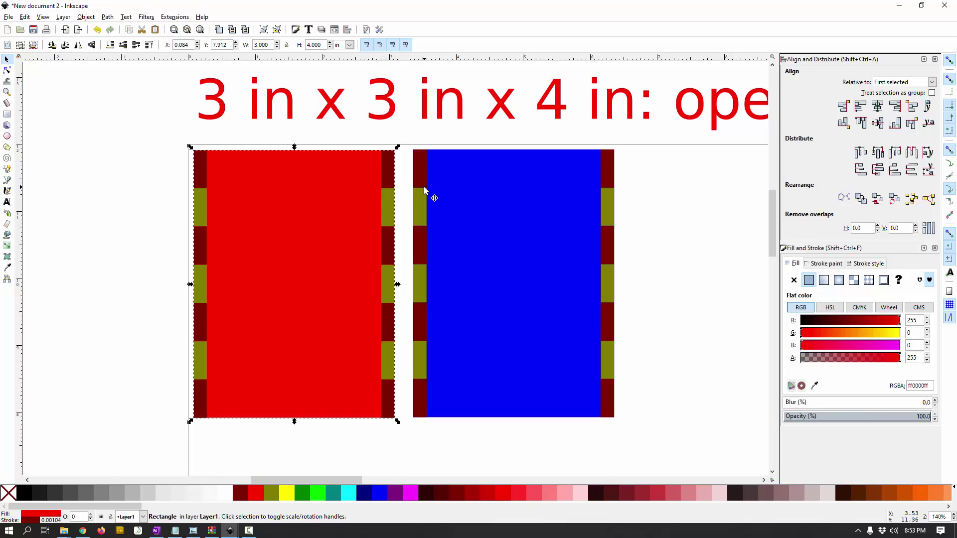
pyautogui.click(682, 256)
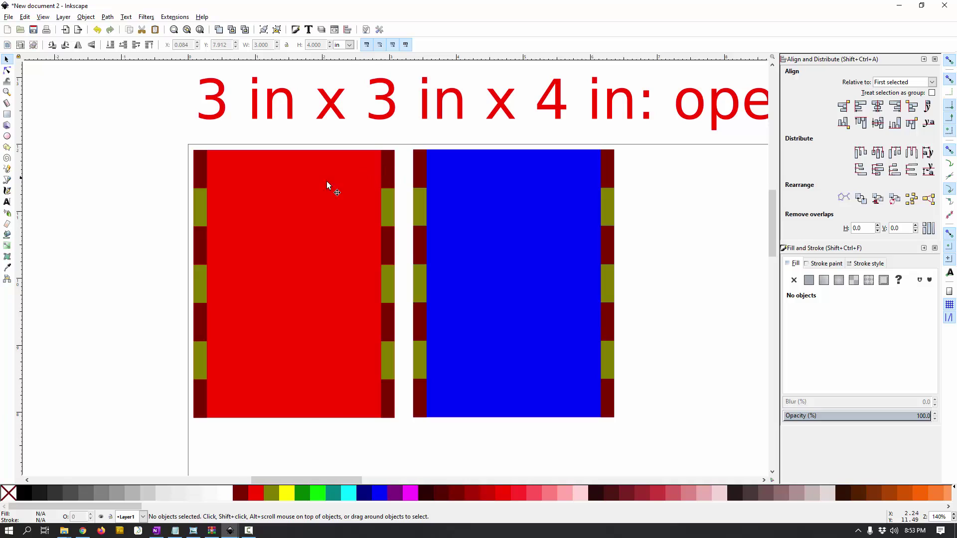
# Delete the first, third, fifth and seventh (maroon) rectangles from both side columns of the red panel
pyautogui.click(385, 165)
pyautogui.press('Delete')
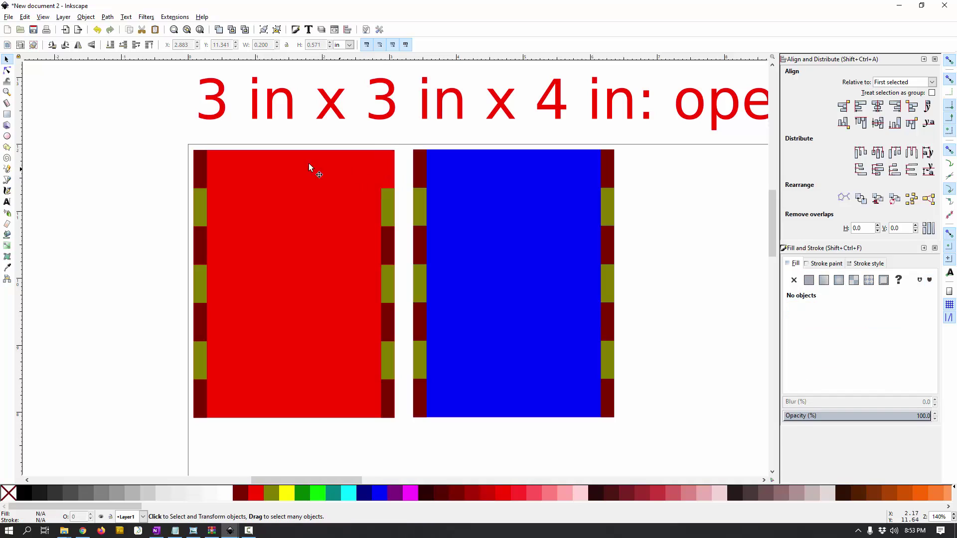
pyautogui.click(205, 160)
pyautogui.press('Delete')
pyautogui.click(385, 244)
pyautogui.press('Delete')
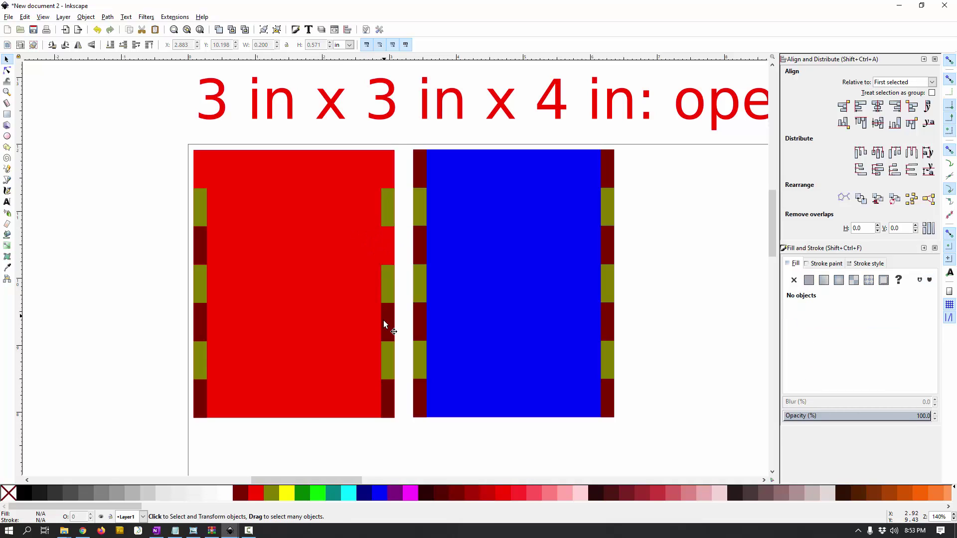
pyautogui.click(384, 322)
pyautogui.press('Delete')
pyautogui.click(387, 401)
pyautogui.press('Delete')
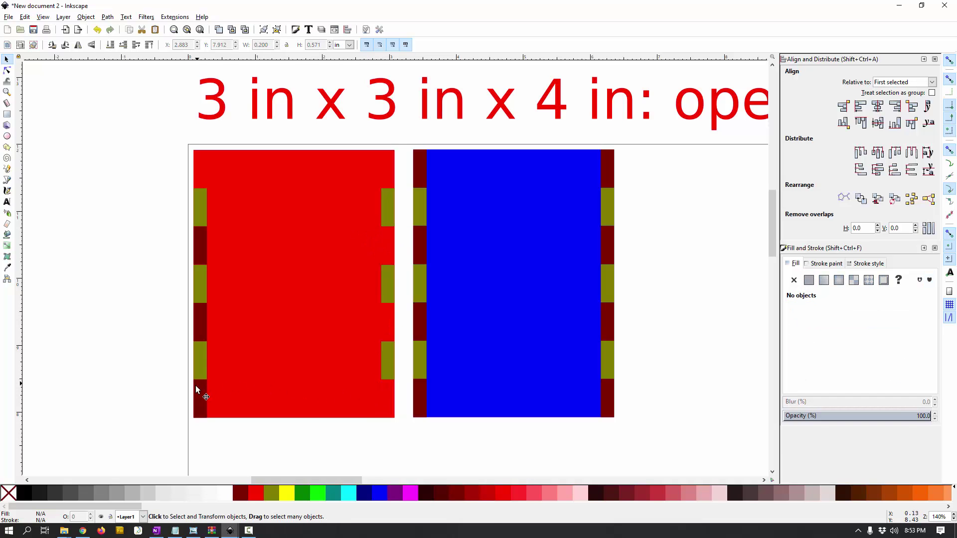
pyautogui.click(199, 391)
pyautogui.press('Delete')
pyautogui.click(198, 321)
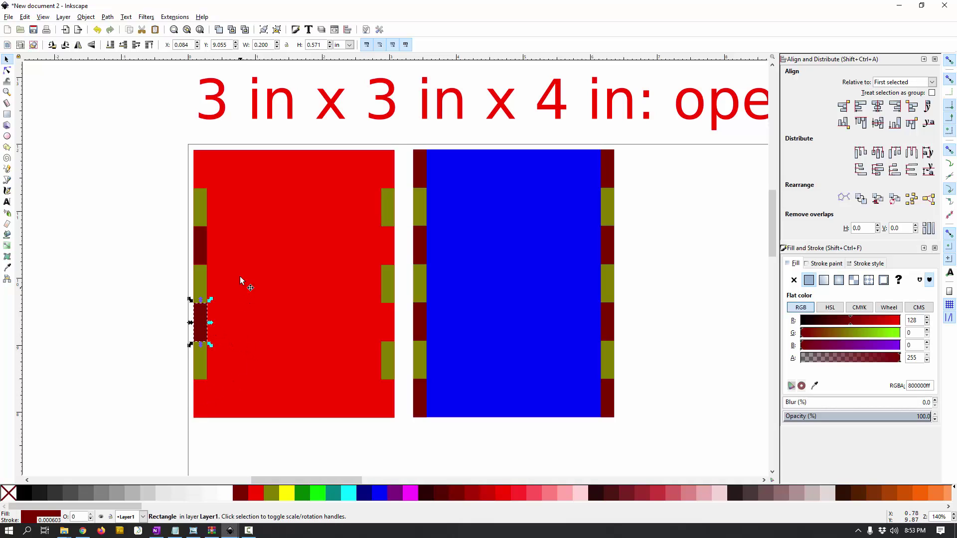
pyautogui.press('Delete')
pyautogui.click(200, 245)
pyautogui.press('Delete')
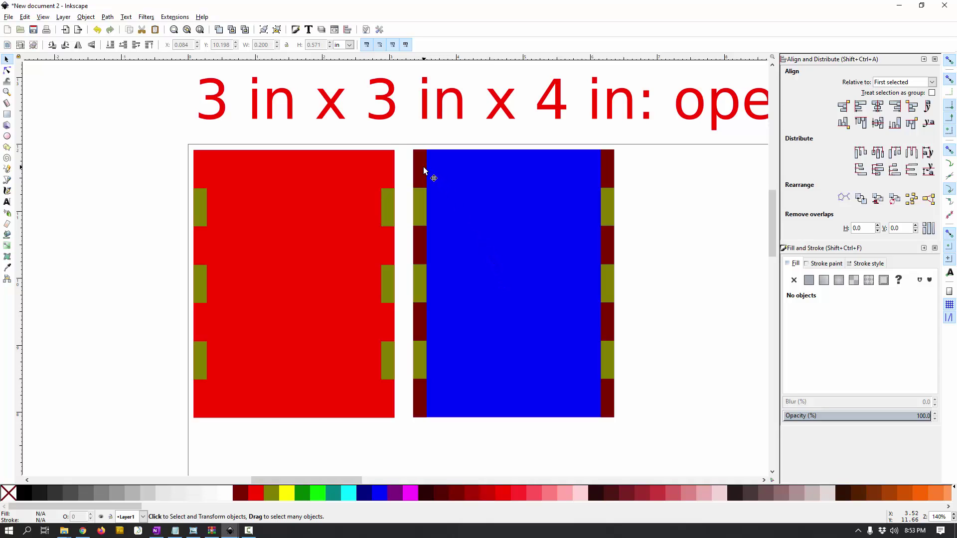
# Delete the three olive rectangles from each side column of the blue panel
pyautogui.click(420, 209)
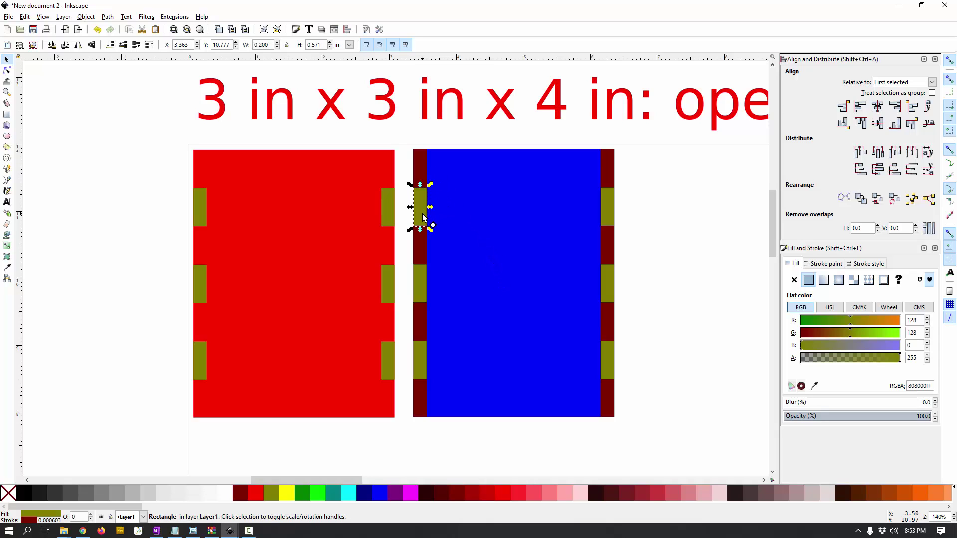
pyautogui.press('Delete')
pyautogui.click(419, 279)
pyautogui.press('Delete')
pyautogui.click(420, 357)
pyautogui.press('Delete')
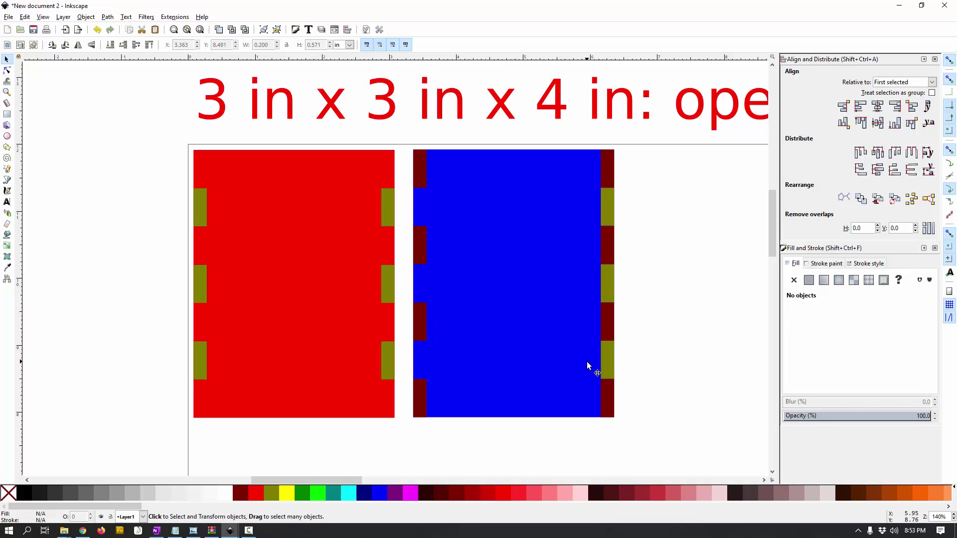
pyautogui.click(607, 361)
pyautogui.press('Delete')
pyautogui.click(609, 284)
pyautogui.press('Delete')
pyautogui.click(608, 208)
pyautogui.press('Delete')
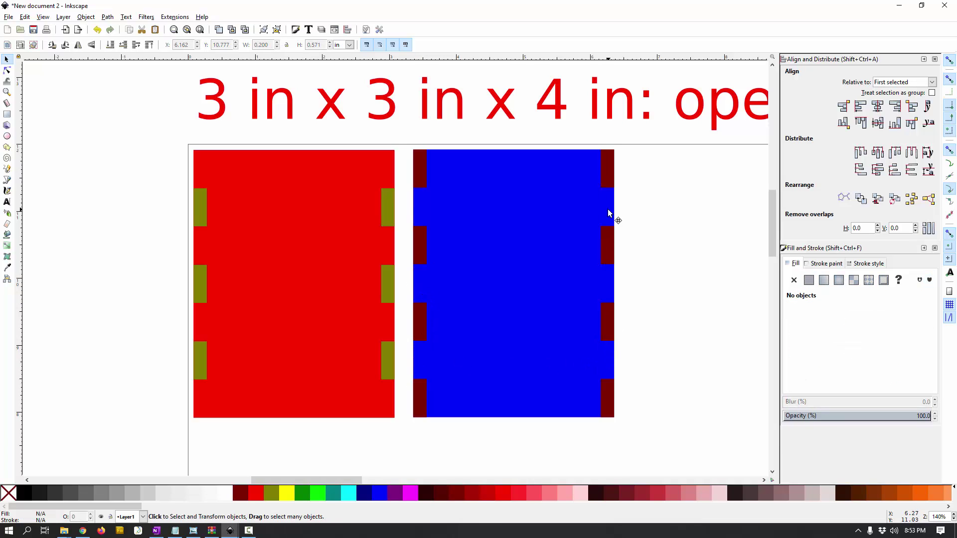
# Move the blue panel with its remaining maroon rectangles closer to the red panel, level with its top edge
pyautogui.moveTo(400, 132); pyautogui.dragTo(688, 442)
pyautogui.moveTo(568, 339)
pyautogui.mouseDown()
pyautogui.moveTo(538, 342)
pyautogui.moveTo(560, 339)
pyautogui.moveTo(553, 330)
pyautogui.mouseUp()
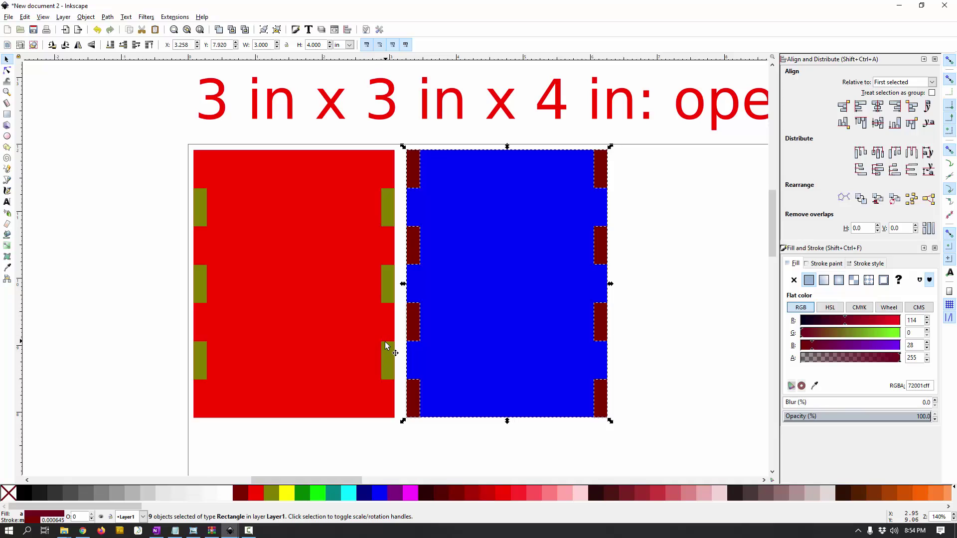
pyautogui.press('shift')
pyautogui.hscroll(2, 377, 343)
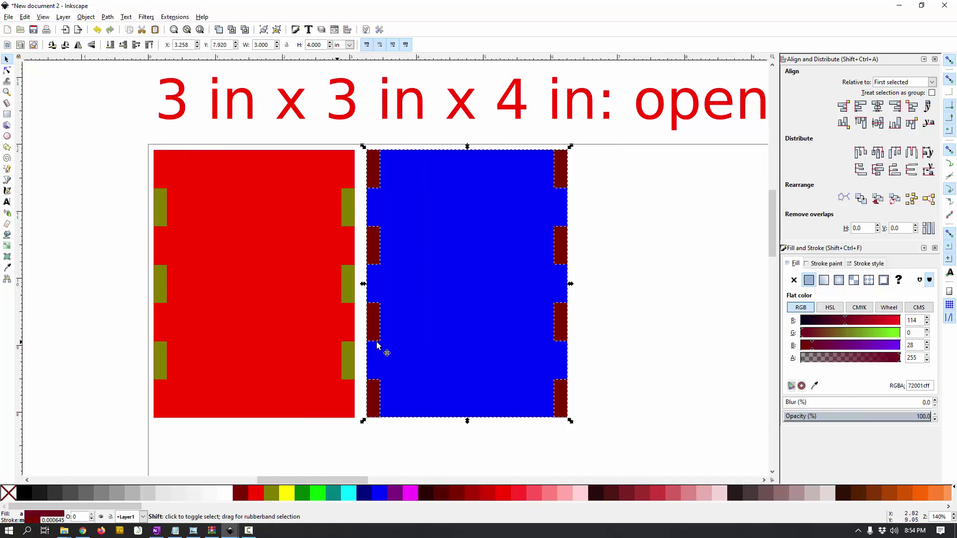
pyautogui.scroll(-1, 377, 343)
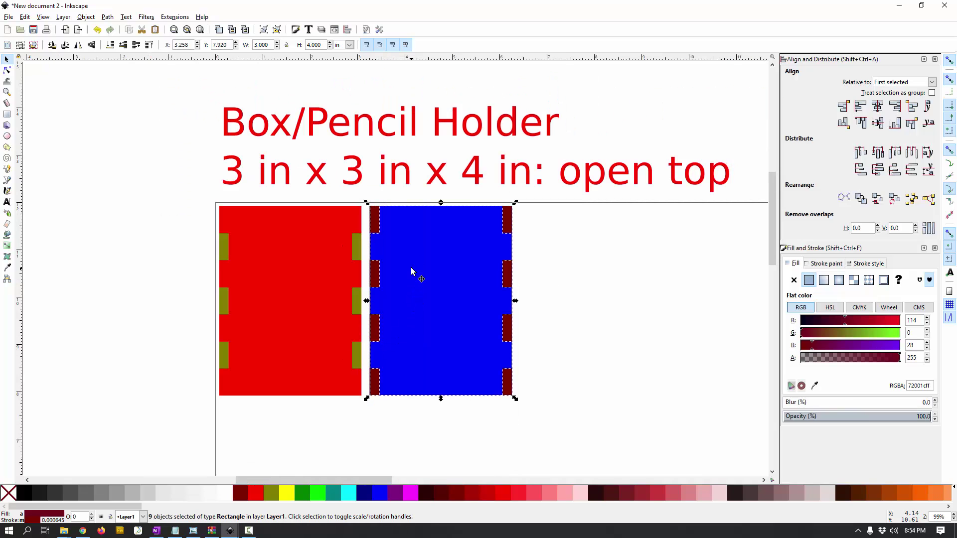
pyautogui.click(524, 245)
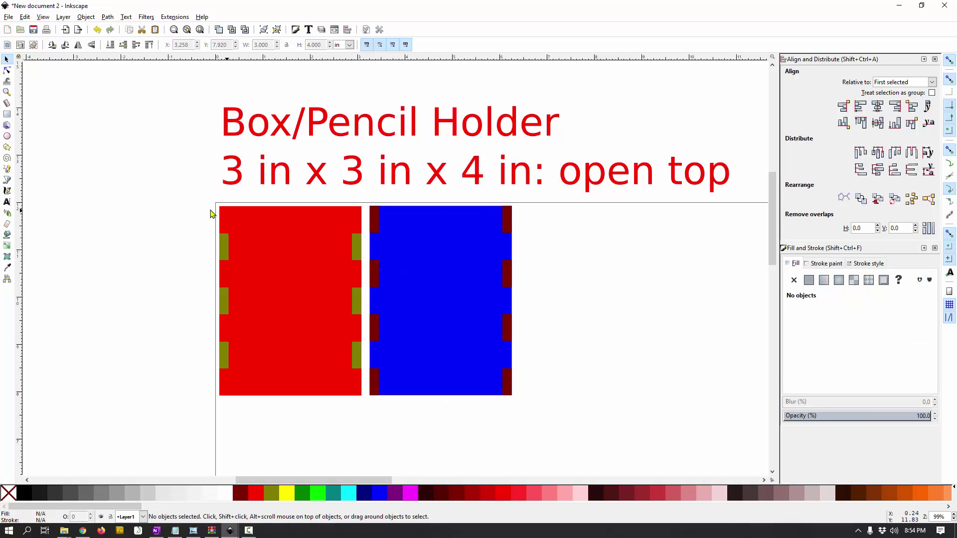
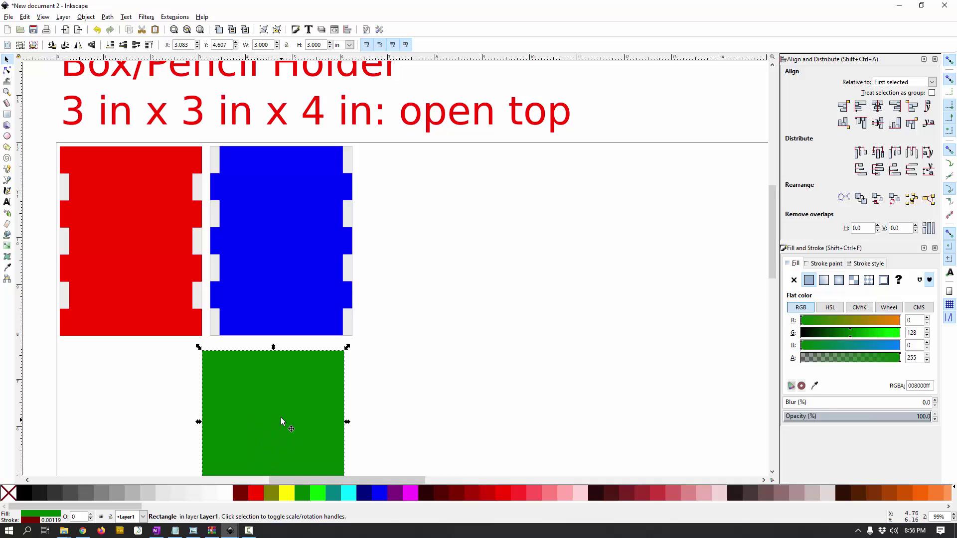
# Reposition the green square below the gap between the red and blue panels, leaving space above it
pyautogui.moveTo(281, 417); pyautogui.dragTo(206, 416)
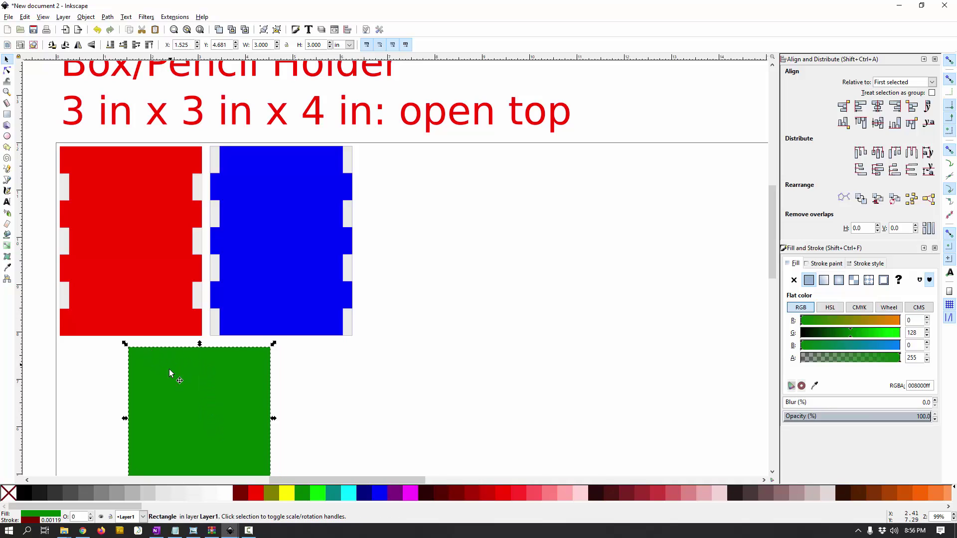
pyautogui.moveTo(188, 382); pyautogui.dragTo(252, 396)
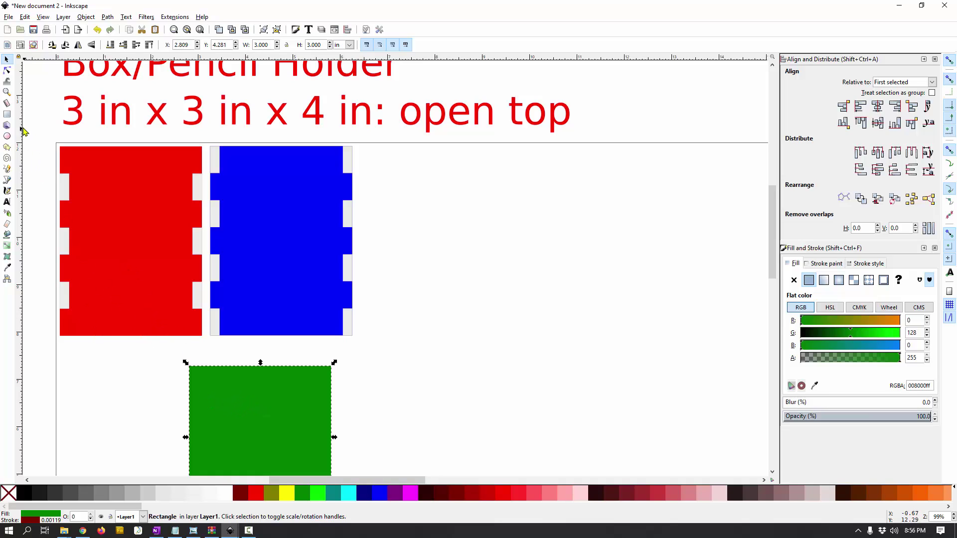
pyautogui.moveTo(61, 349); pyautogui.dragTo(108, 361)
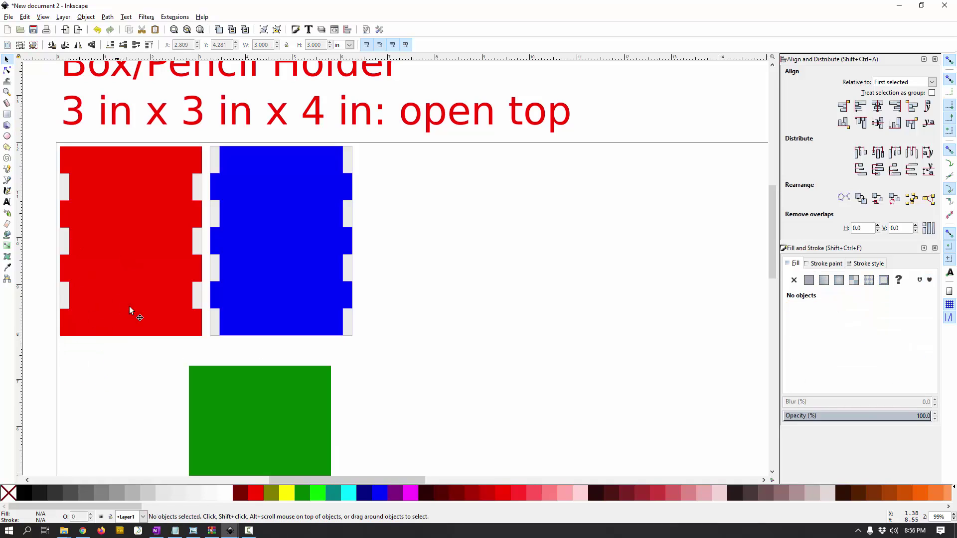
# Draw a small rectangle about 0.69 × 0.41 in below the red panel and fill it with magenta (#ff00ff)
pyautogui.click(8, 114)
pyautogui.moveTo(83, 350); pyautogui.dragTo(115, 370)
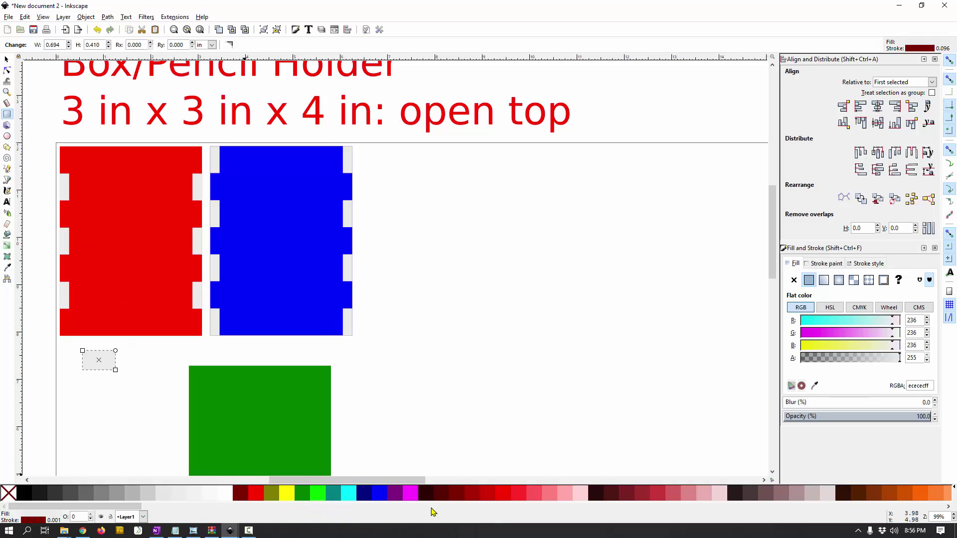
pyautogui.click(411, 494)
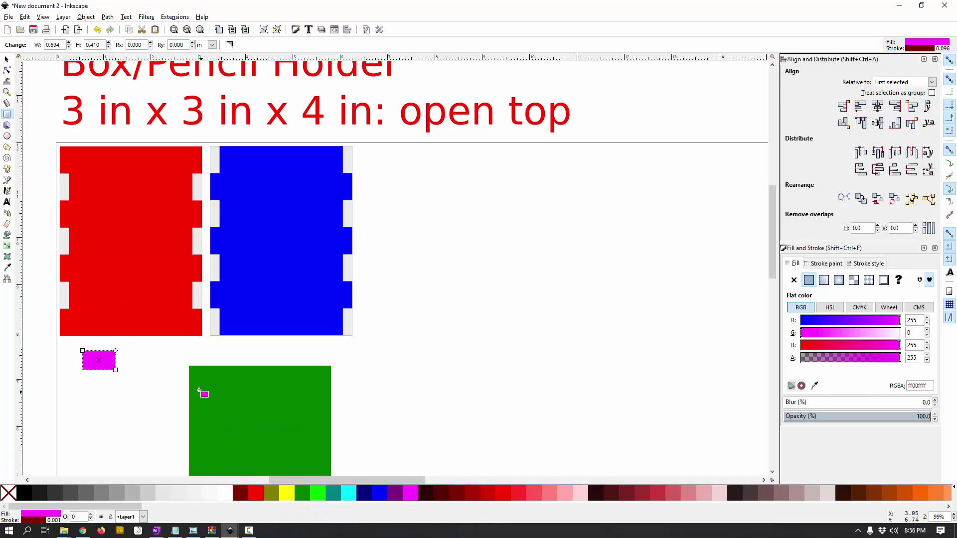
pyautogui.click(7, 60)
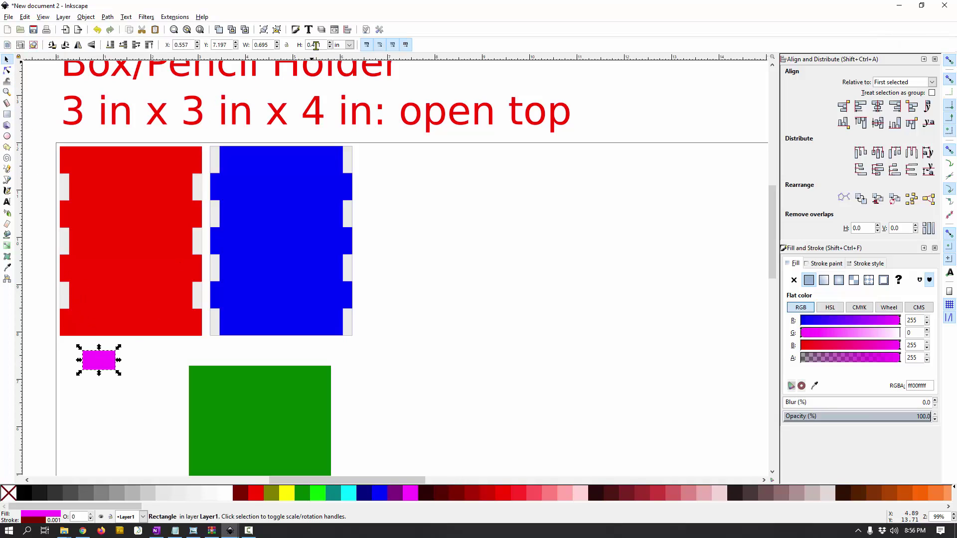
# Set the magenta rectangle's height to 0.2 in and width to 0.5 in, and shift it slightly below the red panel
pyautogui.write('2')
pyautogui.press('Return')
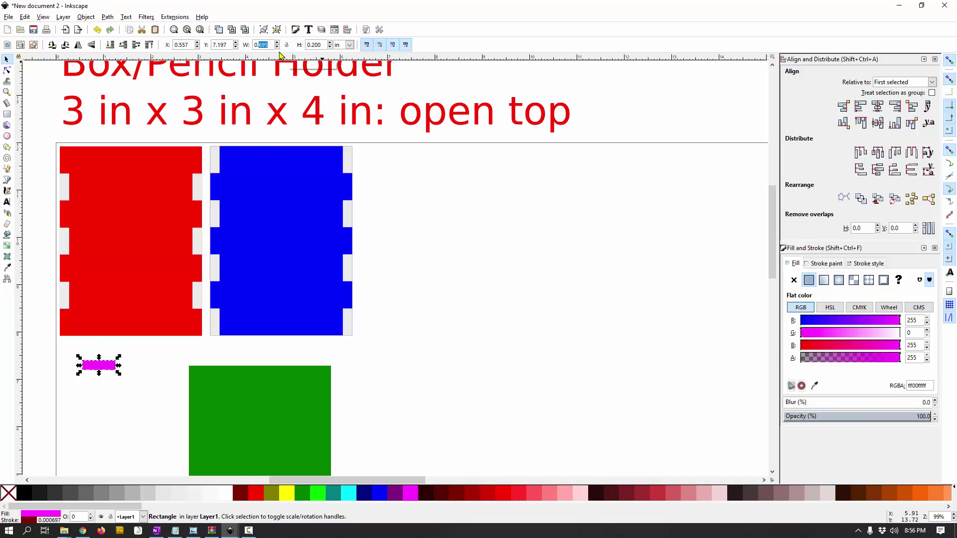
pyautogui.write('5')
pyautogui.press('Return')
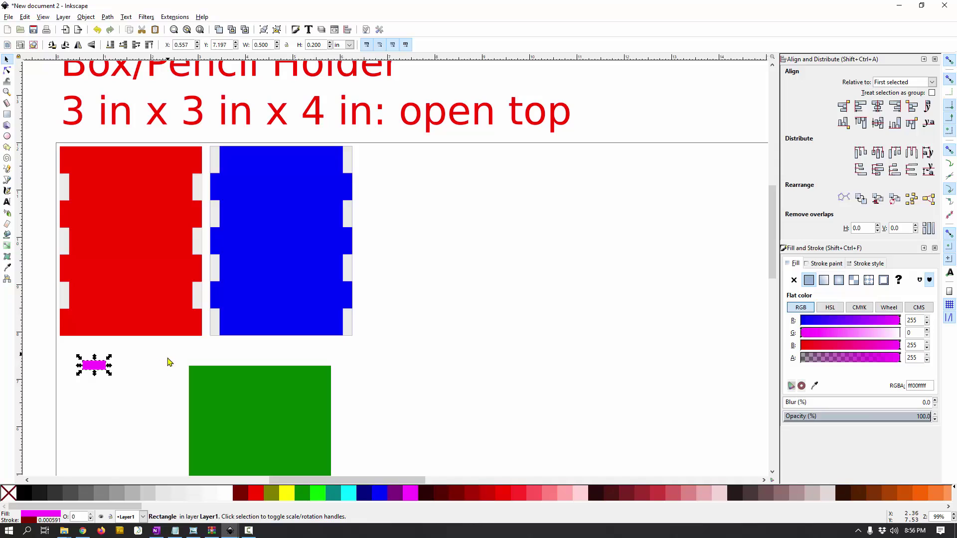
pyautogui.moveTo(98, 364); pyautogui.dragTo(104, 367)
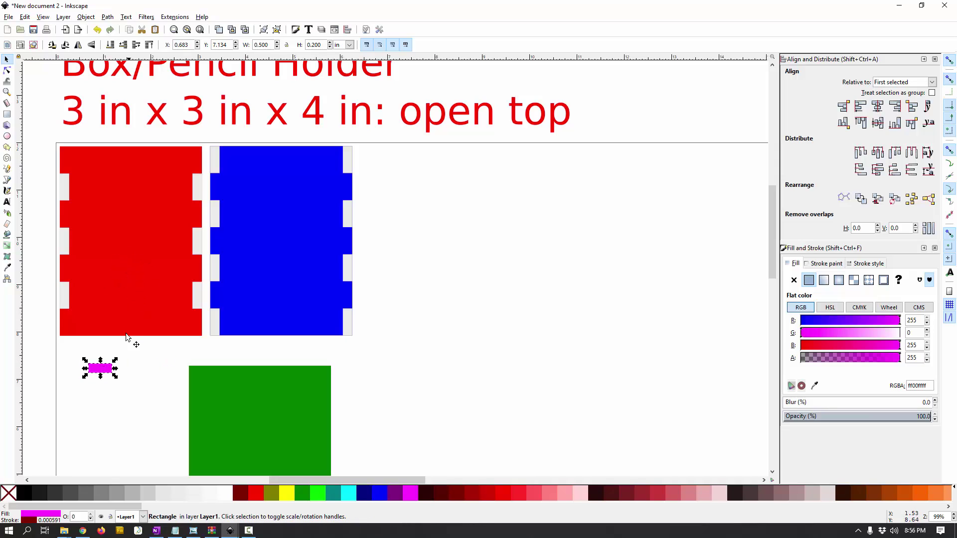
# Center the magenta rectangle horizontally on the red panel and align its bottom edge with the panel's bottom edge
pyautogui.keyDown('ctrl'); pyautogui.scroll(1, 59, 359); pyautogui.keyUp('ctrl')
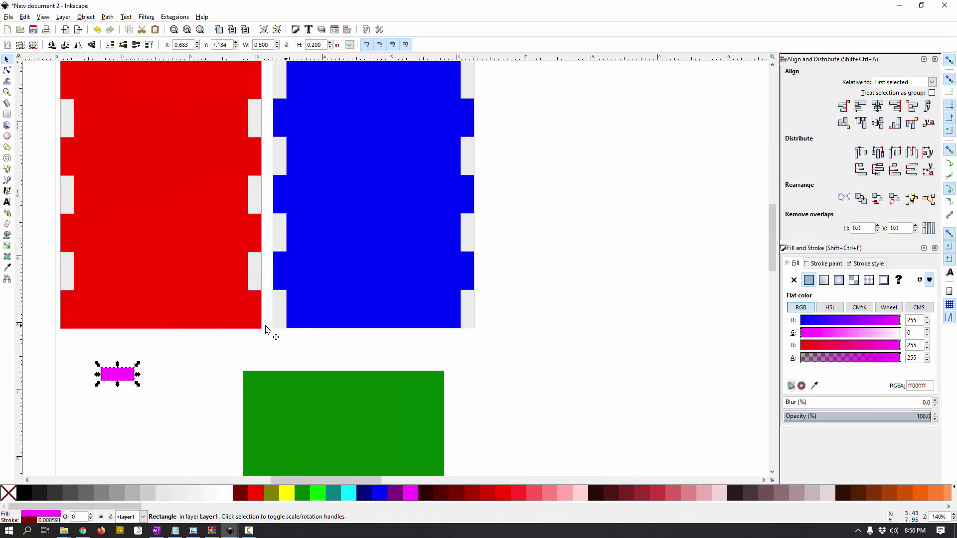
pyautogui.click(185, 288)
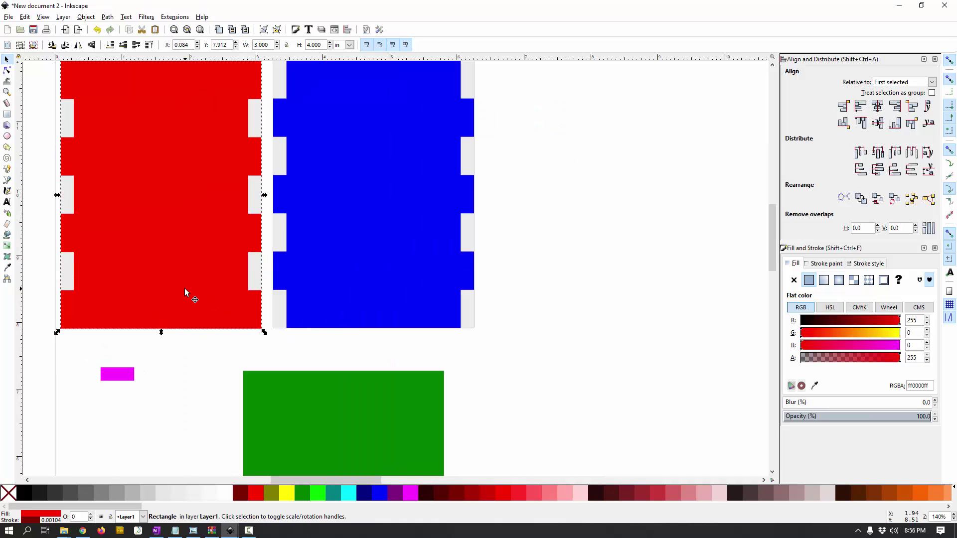
pyautogui.keyDown('shift'); pyautogui.click(114, 380); pyautogui.keyUp('shift')
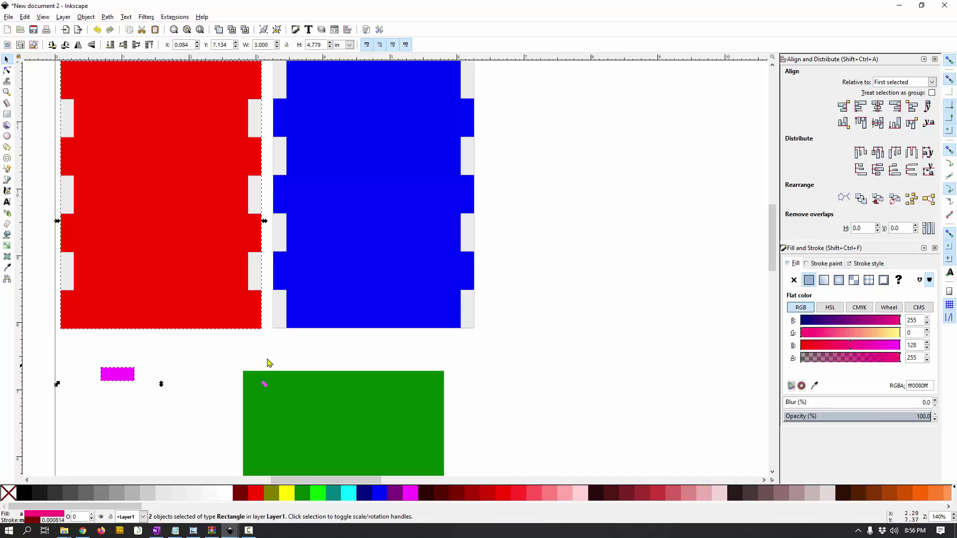
pyautogui.click(881, 110)
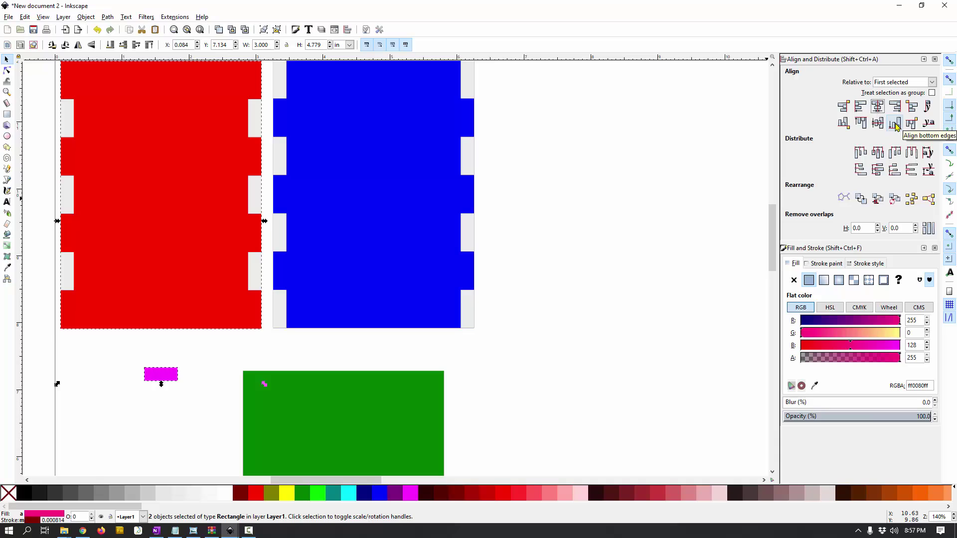
pyautogui.click(894, 123)
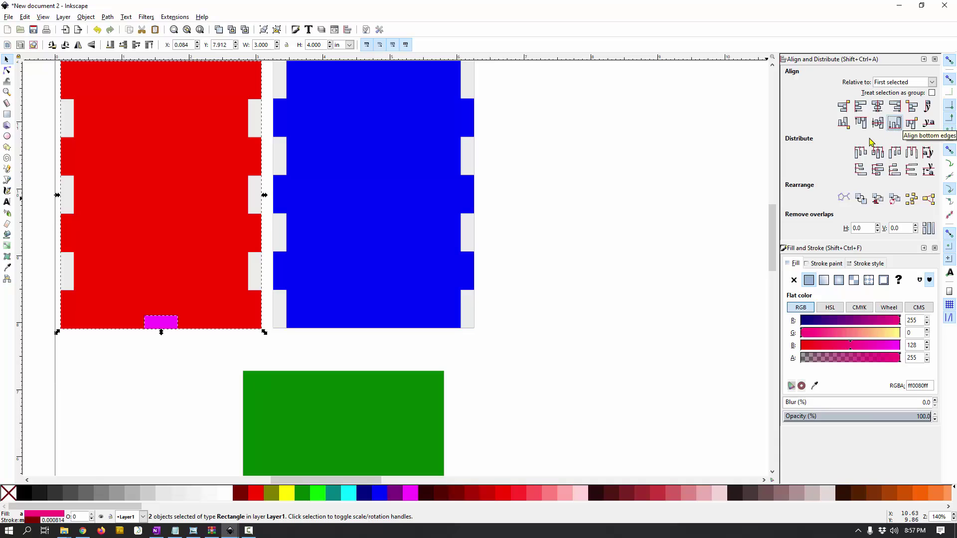
pyautogui.click(175, 389)
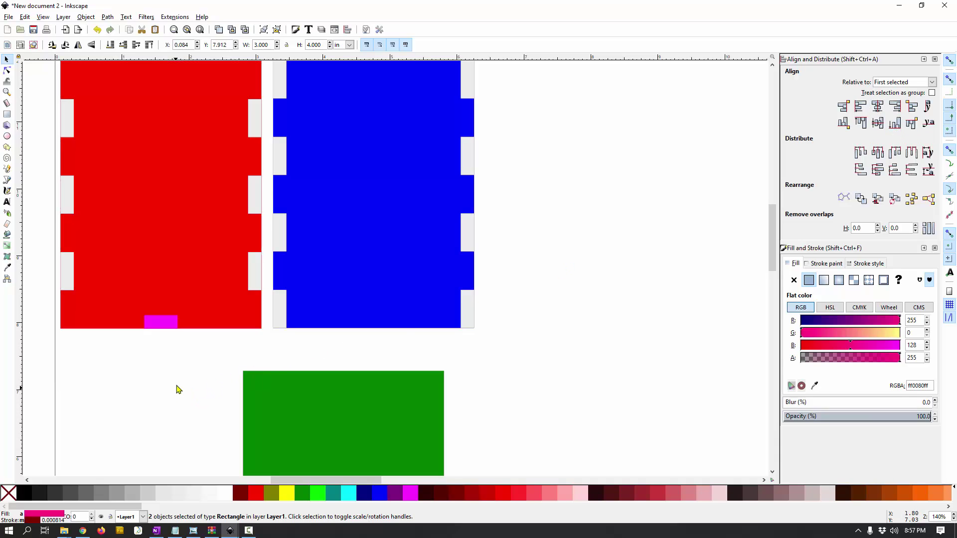
# Duplicate the magenta rectangle onto the blue panel, centered horizontally and aligned with the panel's bottom edge
pyautogui.click(175, 325)
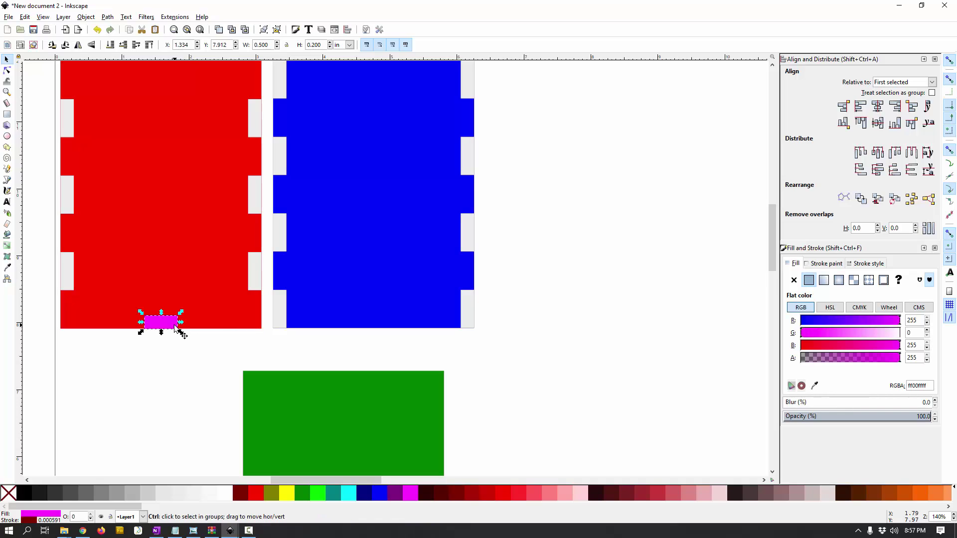
pyautogui.moveTo(175, 329); pyautogui.dragTo(398, 280)
pyautogui.click(399, 292)
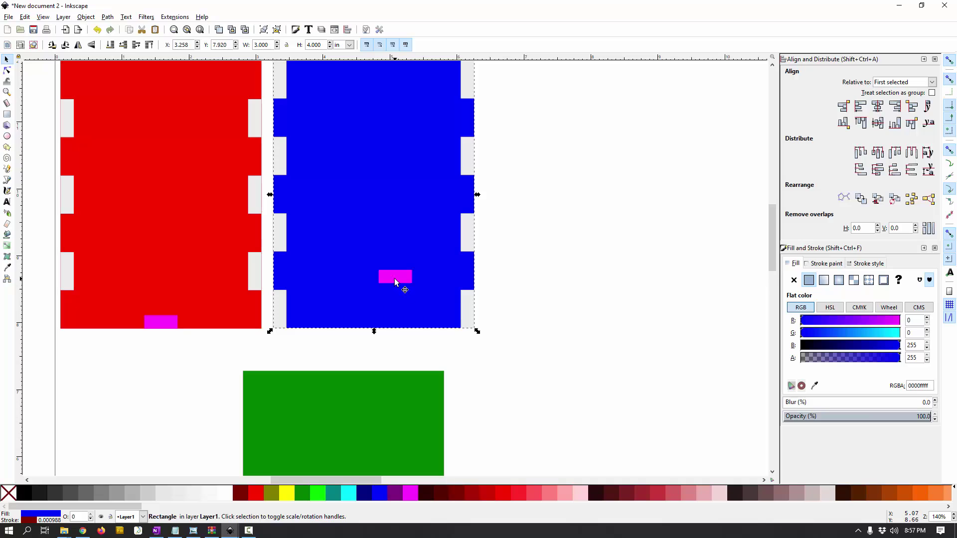
pyautogui.keyDown('shift'); pyautogui.click(395, 280); pyautogui.keyUp('shift')
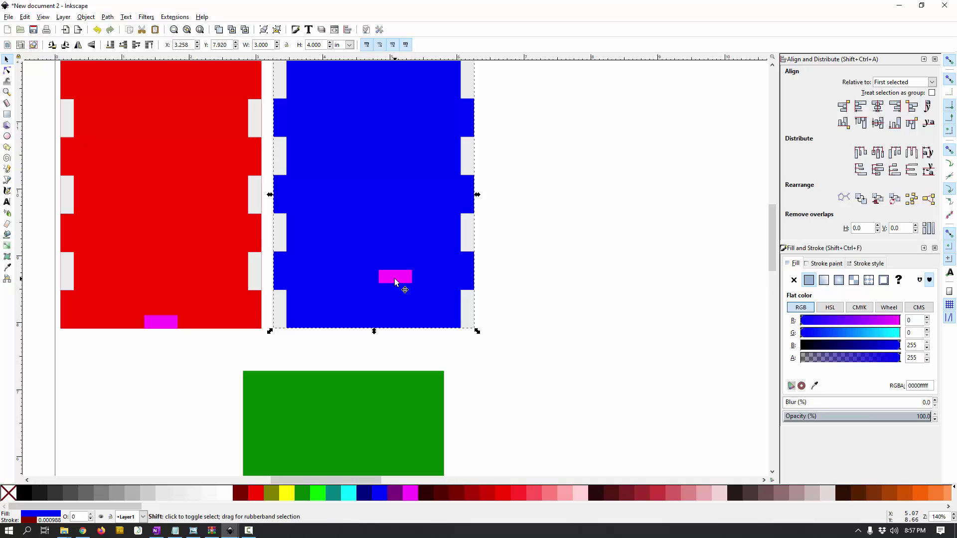
pyautogui.click(877, 106)
pyautogui.click(897, 125)
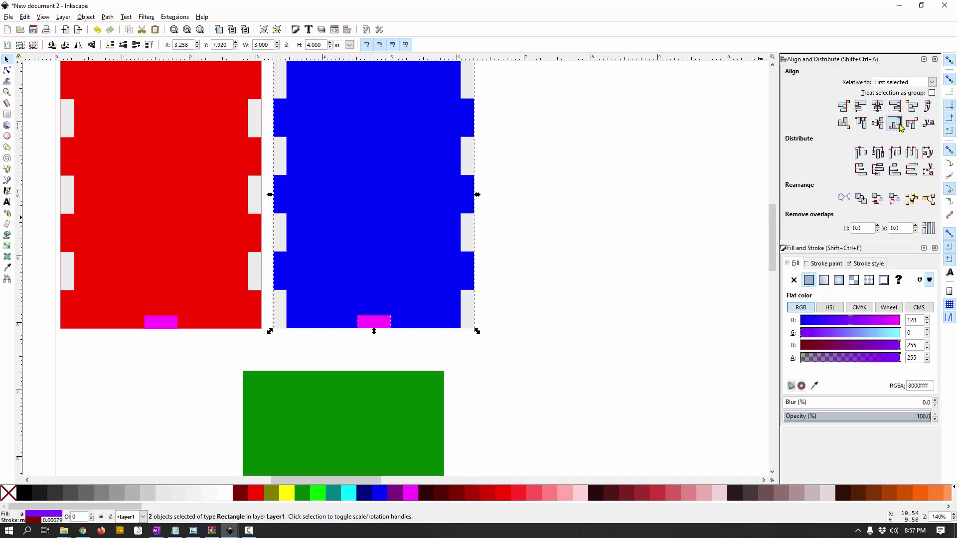
pyautogui.click(597, 285)
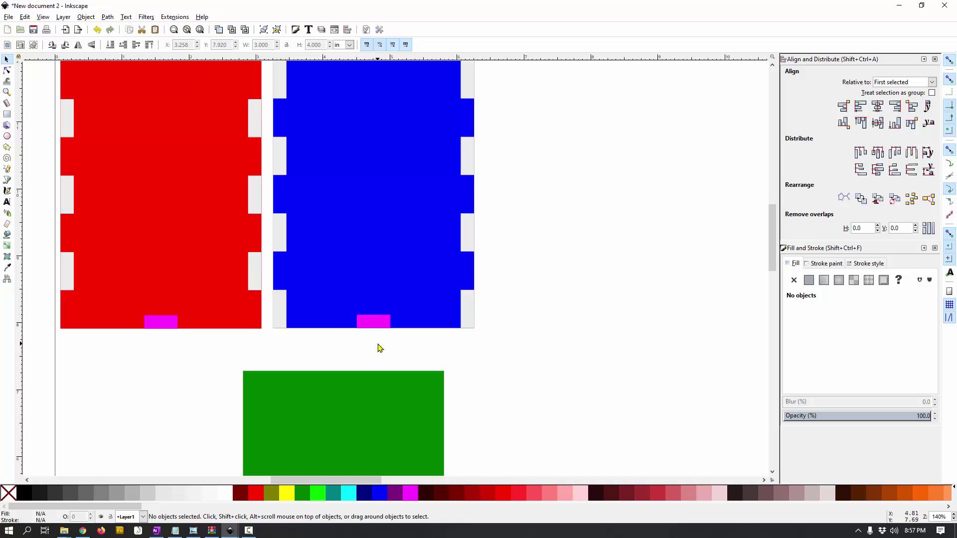
# Duplicate the red panel's magenta rectangle onto the green panel, centered horizontally and aligned with the panel's top edge
pyautogui.scroll(-6, 324, 401)
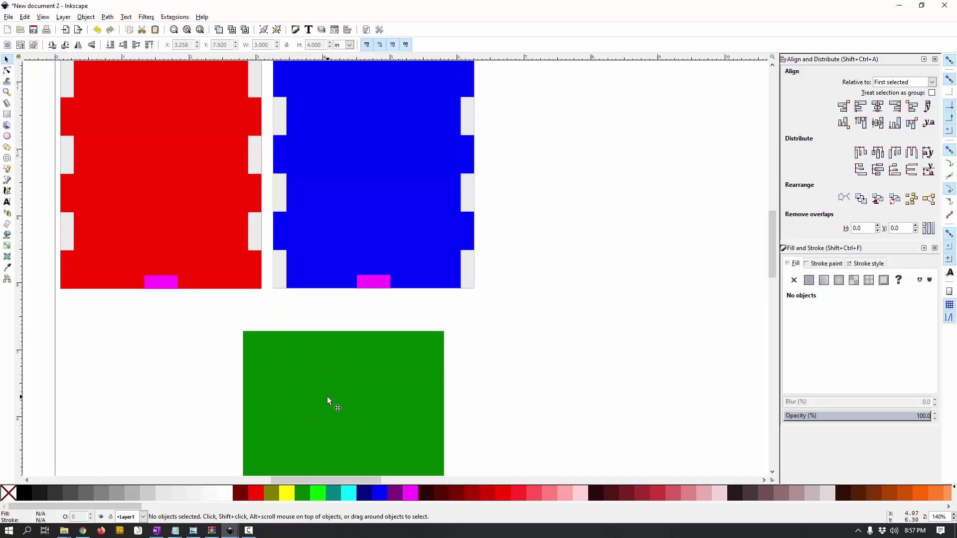
pyautogui.click(168, 207)
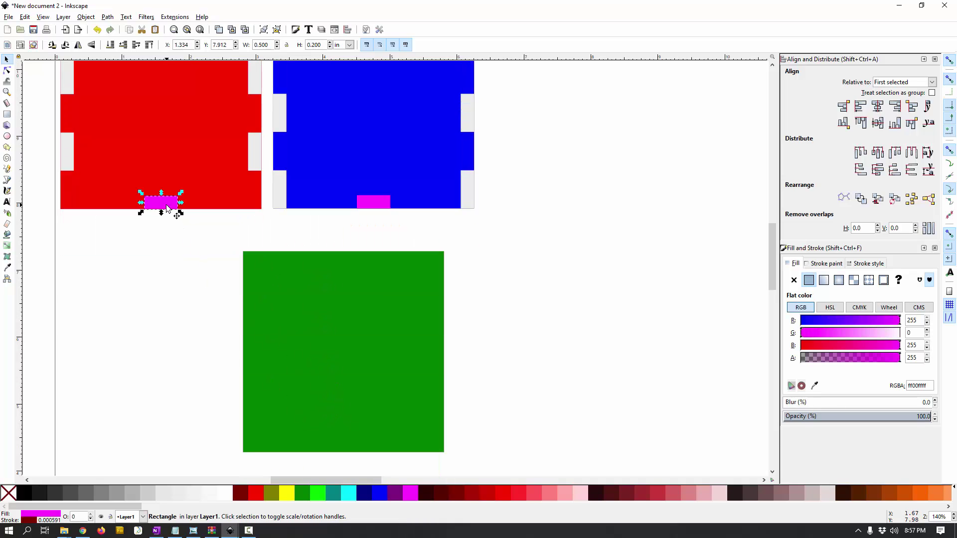
pyautogui.hotkey('ctrl', 'd')
pyautogui.moveTo(167, 206); pyautogui.dragTo(326, 303)
pyautogui.click(327, 302)
pyautogui.keyDown('shift'); pyautogui.click(322, 289); pyautogui.keyUp('shift')
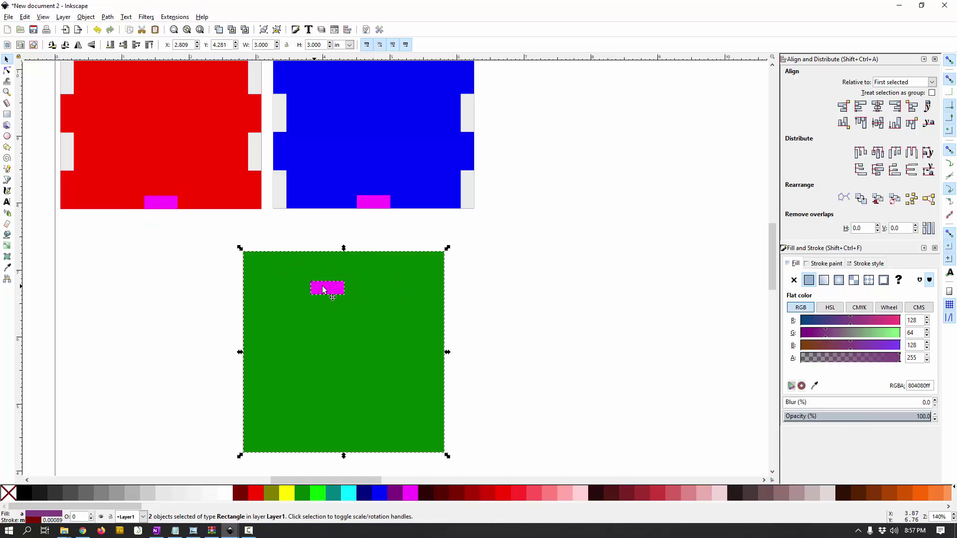
pyautogui.click(877, 106)
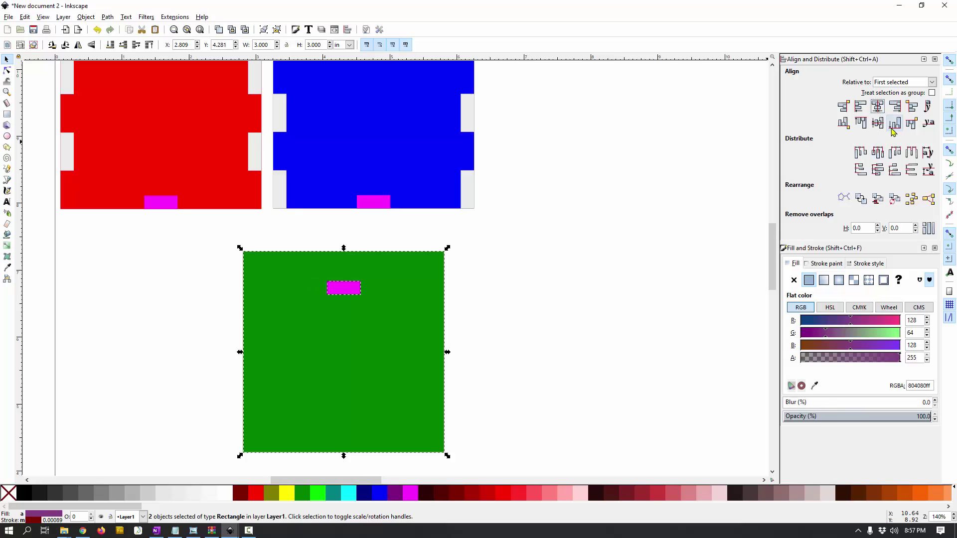
pyautogui.click(861, 122)
pyautogui.click(414, 247)
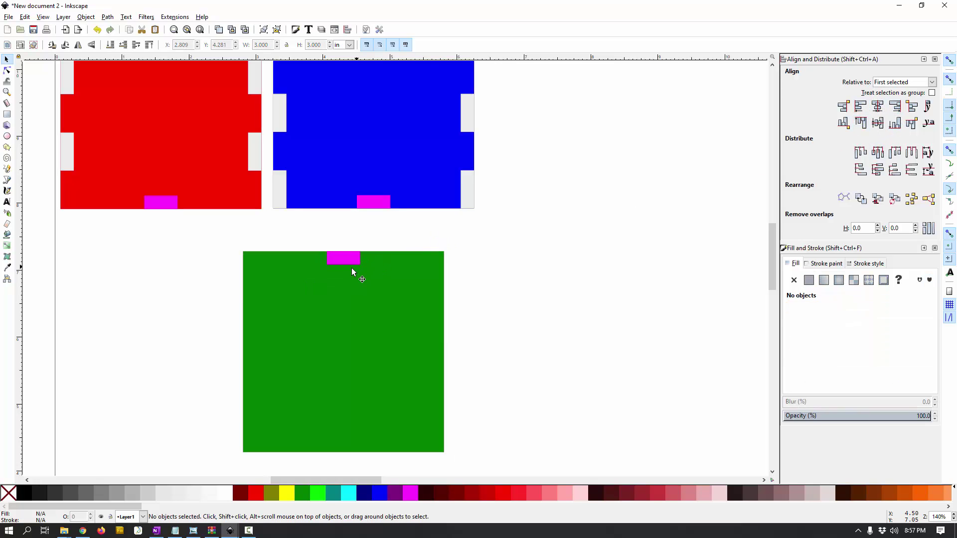
# Fill the magenta rectangles on the red and blue panels with light gray
pyautogui.click(178, 184)
pyautogui.click(169, 204)
pyautogui.keyDown('shift'); pyautogui.click(379, 206); pyautogui.keyUp('shift')
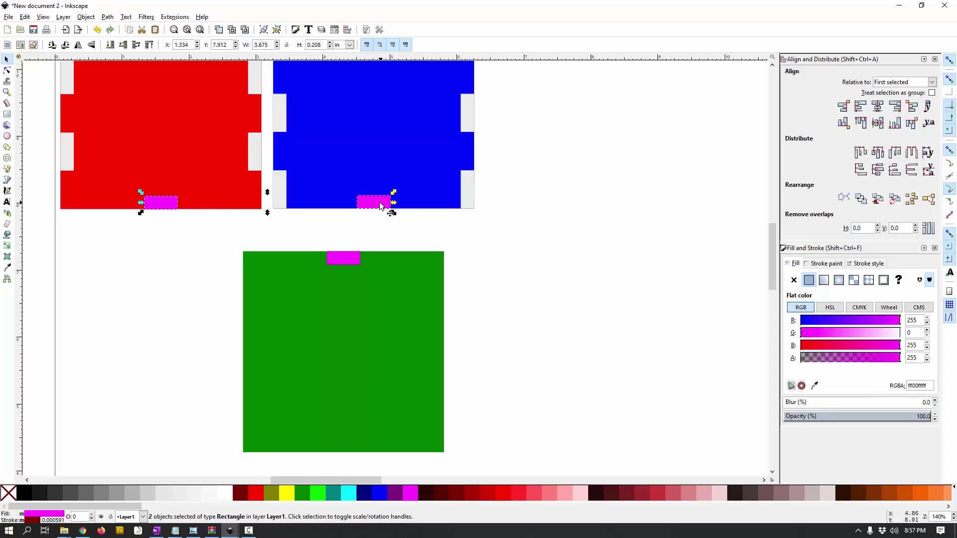
pyautogui.click(147, 493)
pyautogui.click(209, 401)
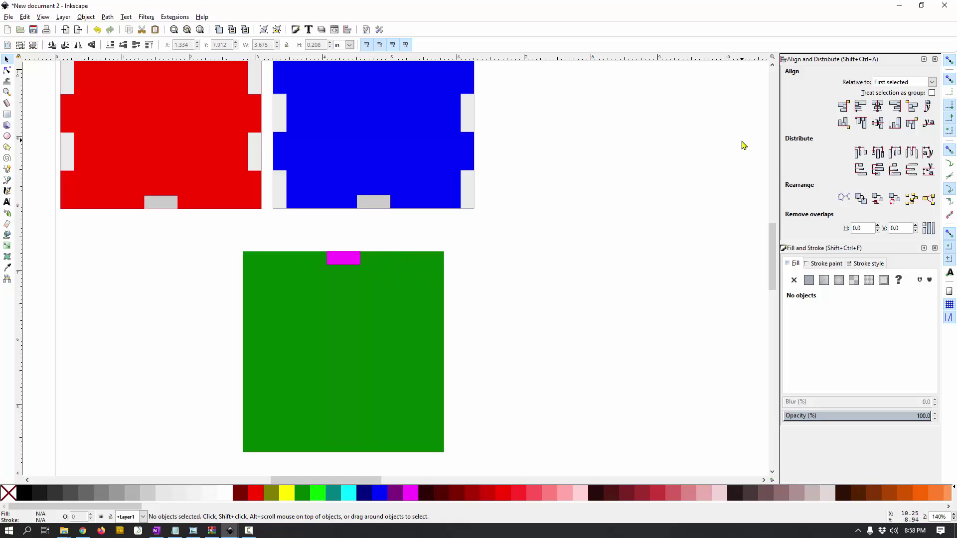
# Duplicate the green panel's magenta rectangle, snap the copy against its right side, and fill it with purple (#800080)
pyautogui.click(351, 264)
pyautogui.hotkey('ctrl', 'd')
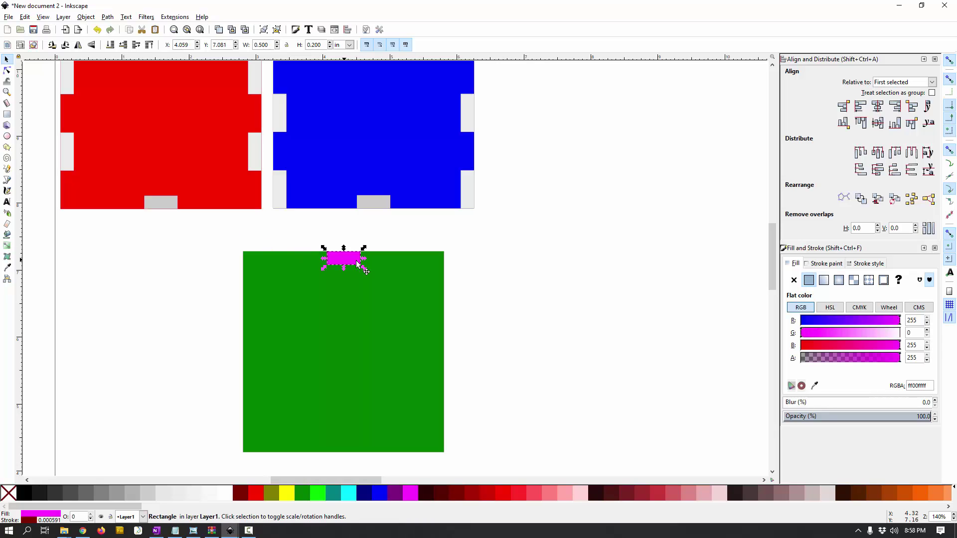
pyautogui.moveTo(351, 264); pyautogui.dragTo(370, 236)
pyautogui.click(396, 493)
pyautogui.keyDown('ctrl'); pyautogui.scroll(3, 363, 272); pyautogui.keyUp('ctrl')
pyautogui.keyDown('ctrl'); pyautogui.scroll(1, 364, 272); pyautogui.keyUp('ctrl')
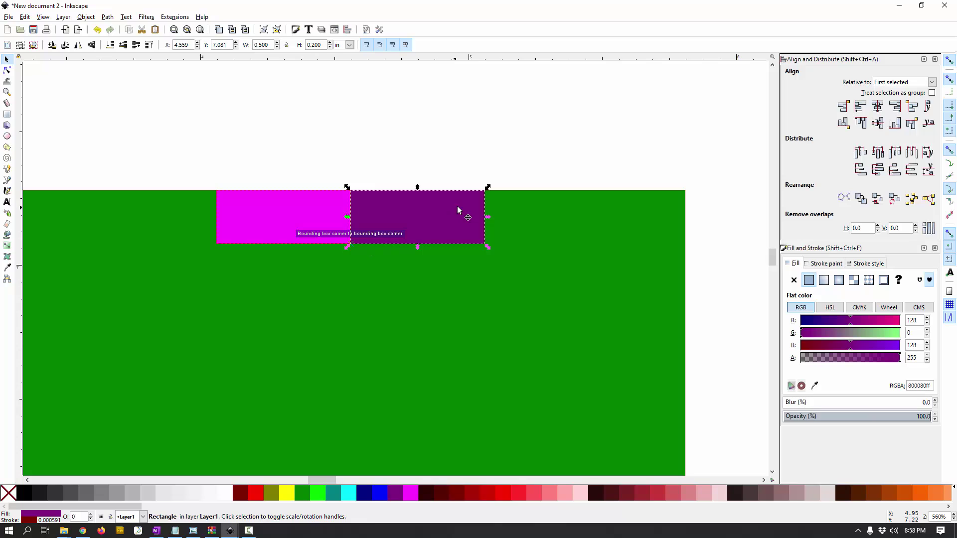
# Stretch the purple rectangle to the green panel's right edge, making it 1.25 in wide
pyautogui.moveTo(487, 186); pyautogui.dragTo(688, 191)
pyautogui.press('Escape')
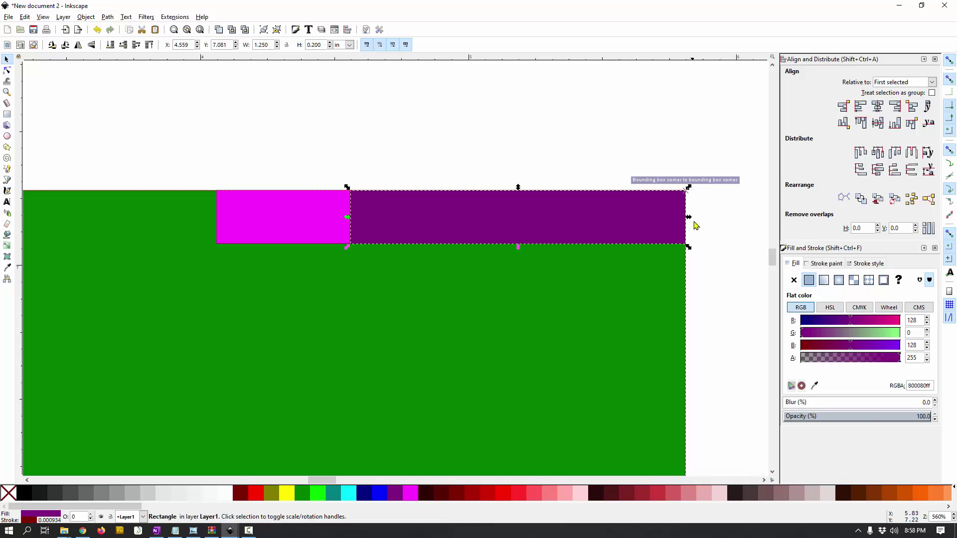
pyautogui.click(727, 261)
pyautogui.scroll(-2, 726, 288)
pyautogui.click(641, 252)
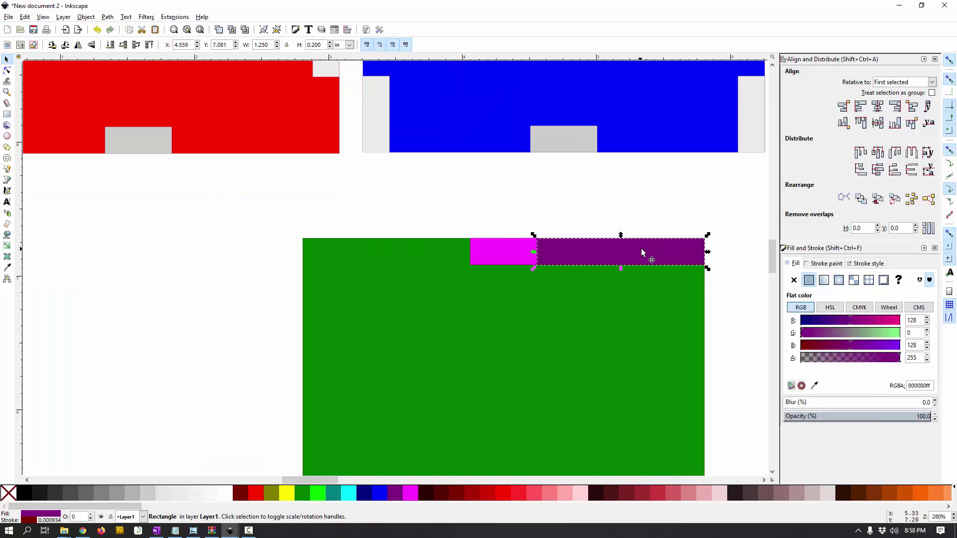
pyautogui.hscroll(6, 598, 269)
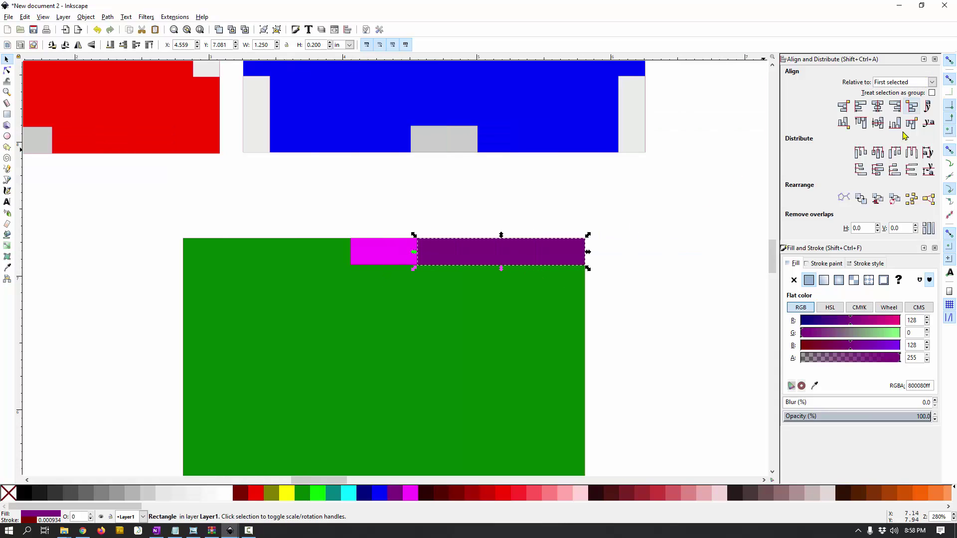
pyautogui.click(547, 199)
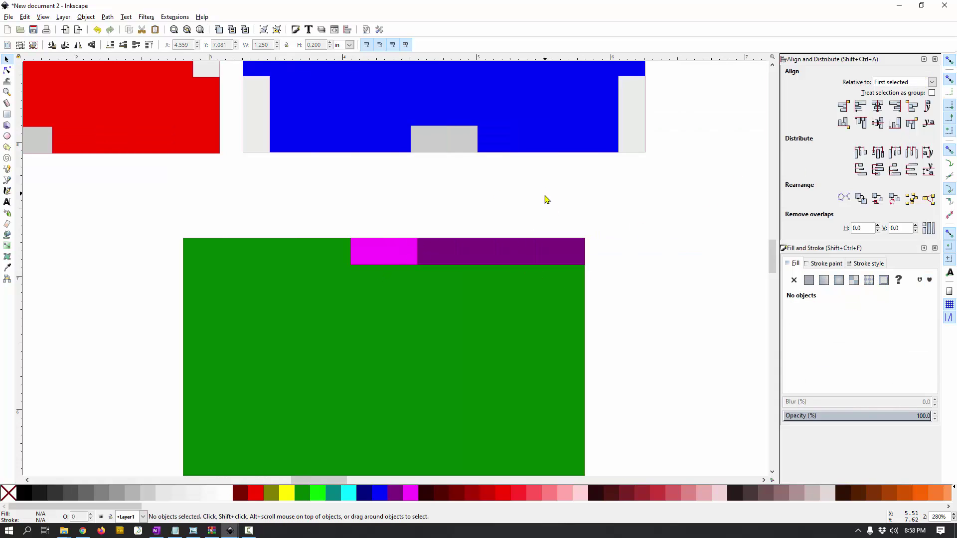
# Duplicate the purple rectangle to the other side of the magenta one, snapped to the green panel's top-left corner
pyautogui.click(483, 256)
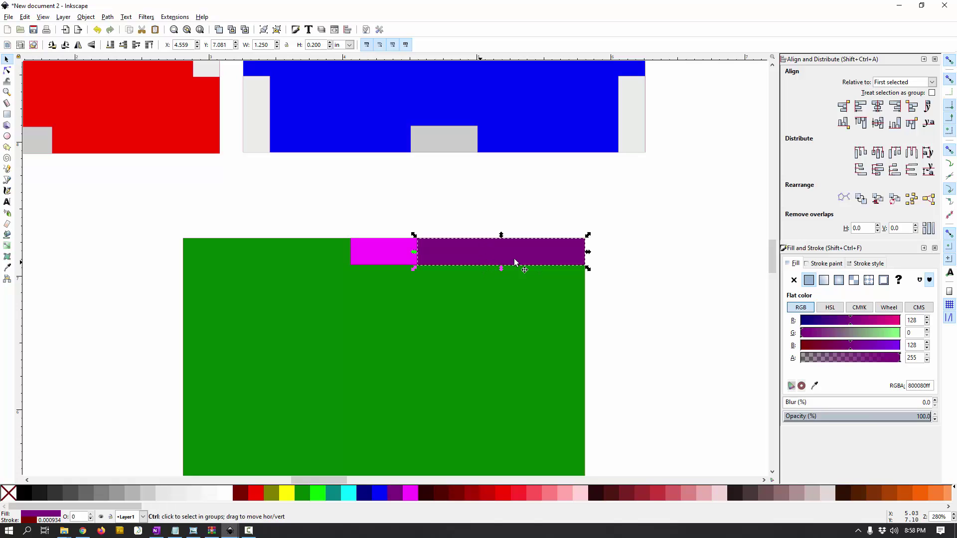
pyautogui.moveTo(571, 249); pyautogui.dragTo(335, 257)
pyautogui.click(633, 295)
pyautogui.keyDown('ctrl'); pyautogui.scroll(-2, 633, 302); pyautogui.keyUp('ctrl')
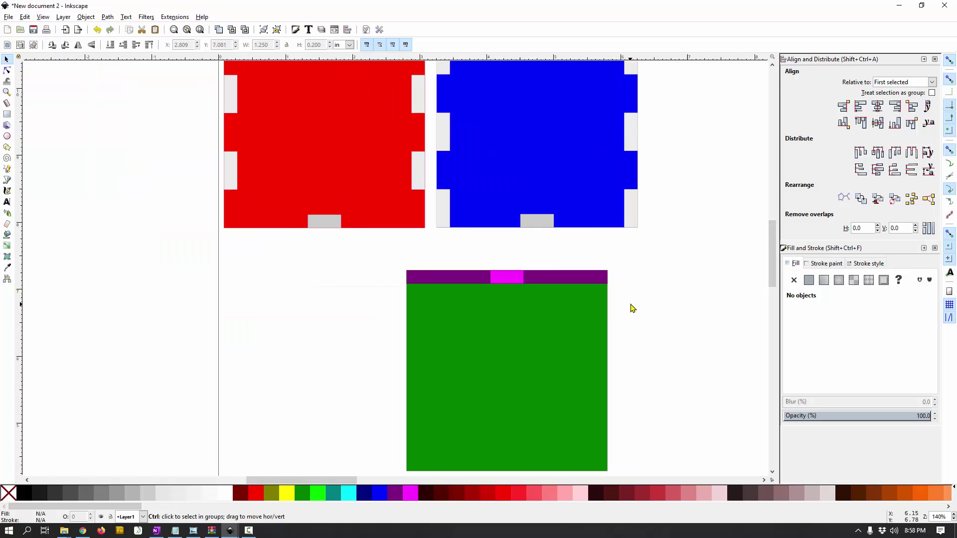
# Duplicate the three rectangles along the green panel's top edge and snap the copies to its bottom edge
pyautogui.hscroll(3, 607, 312)
pyautogui.scroll(-1, 551, 304)
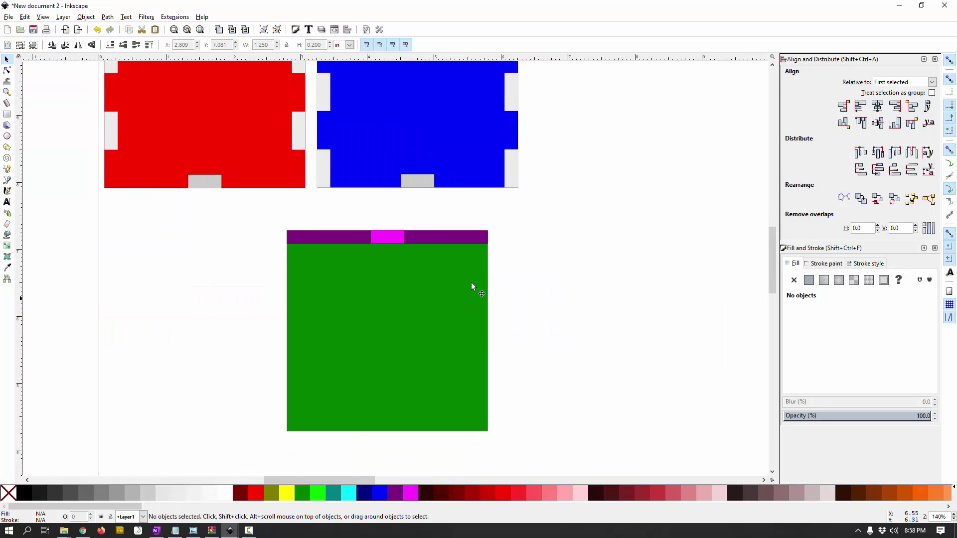
pyautogui.moveTo(264, 218); pyautogui.dragTo(538, 269)
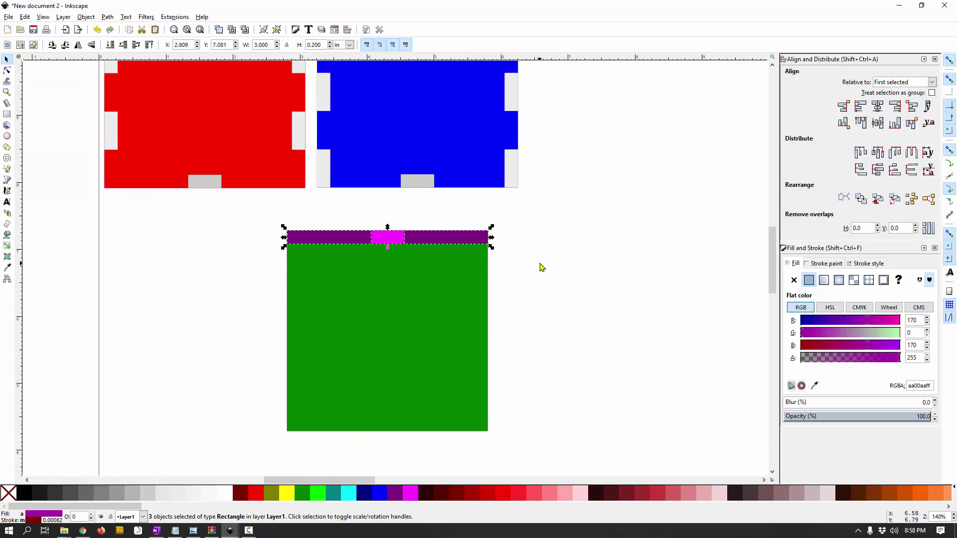
pyautogui.click(542, 268)
pyautogui.moveTo(263, 216); pyautogui.dragTo(519, 267)
pyautogui.moveTo(291, 243); pyautogui.dragTo(293, 429)
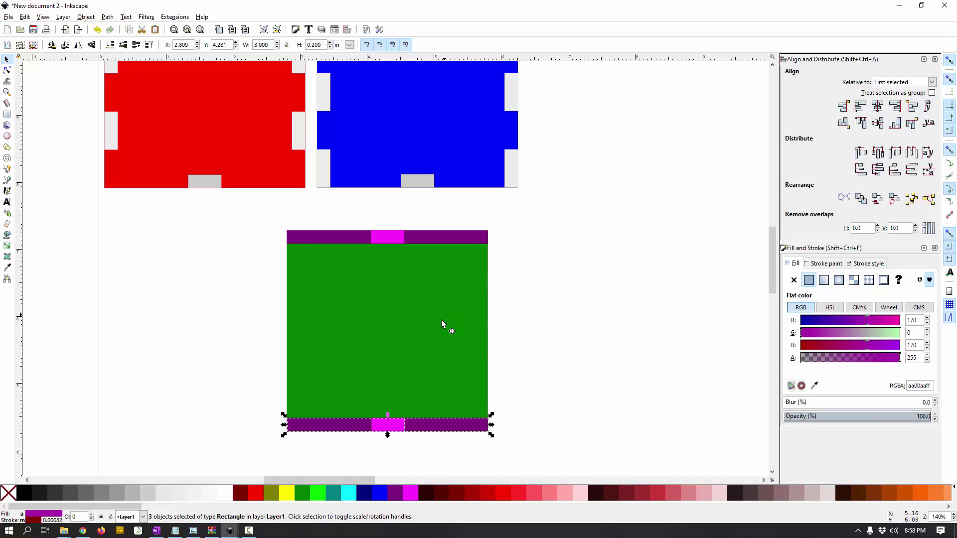
# Duplicate the bottom-edge strip of three rectangles, place it left of the green panel, and rotate it 90° clockwise as a unit
pyautogui.hotkey('ctrl', 'd')
pyautogui.moveTo(352, 427); pyautogui.dragTo(137, 346)
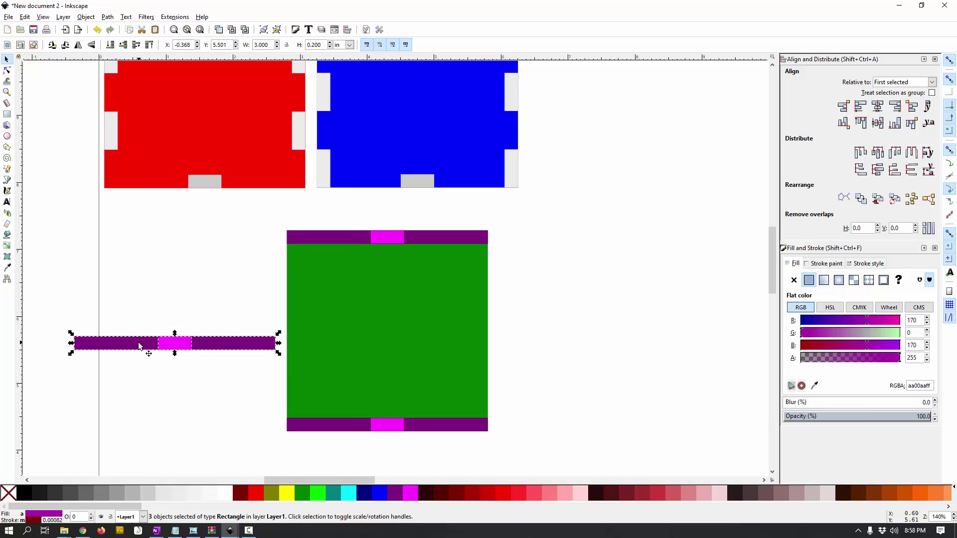
pyautogui.click(64, 48)
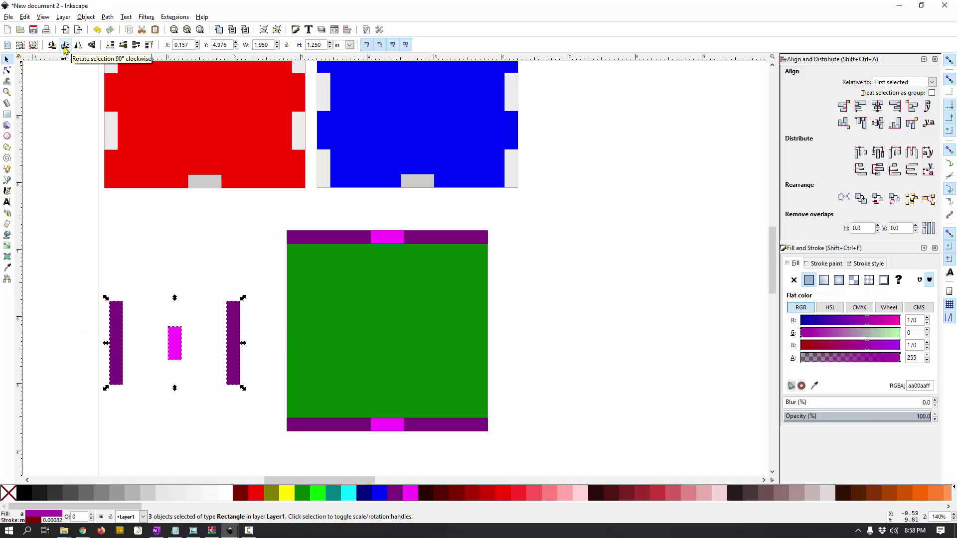
pyautogui.hotkey('ctrl', 'z')
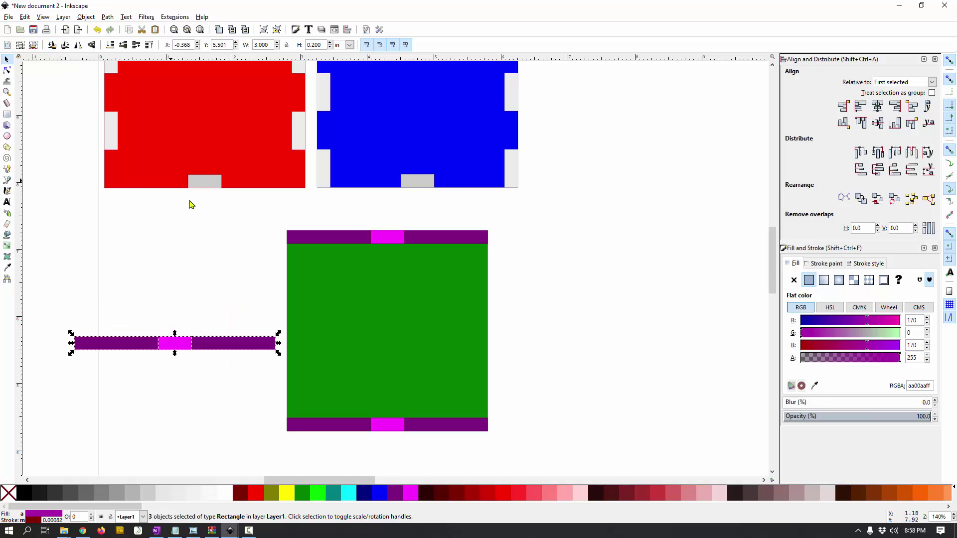
pyautogui.click(206, 346)
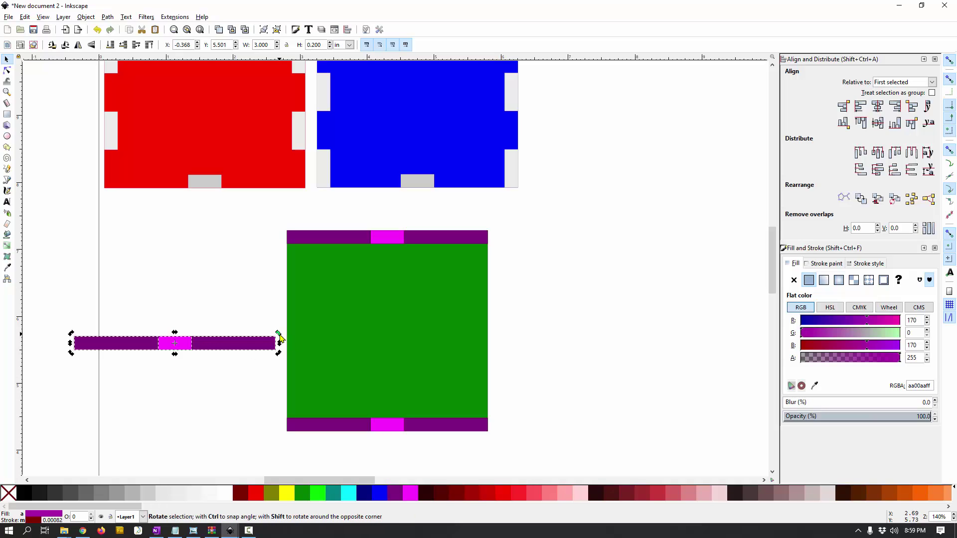
pyautogui.moveTo(280, 338); pyautogui.dragTo(224, 429)
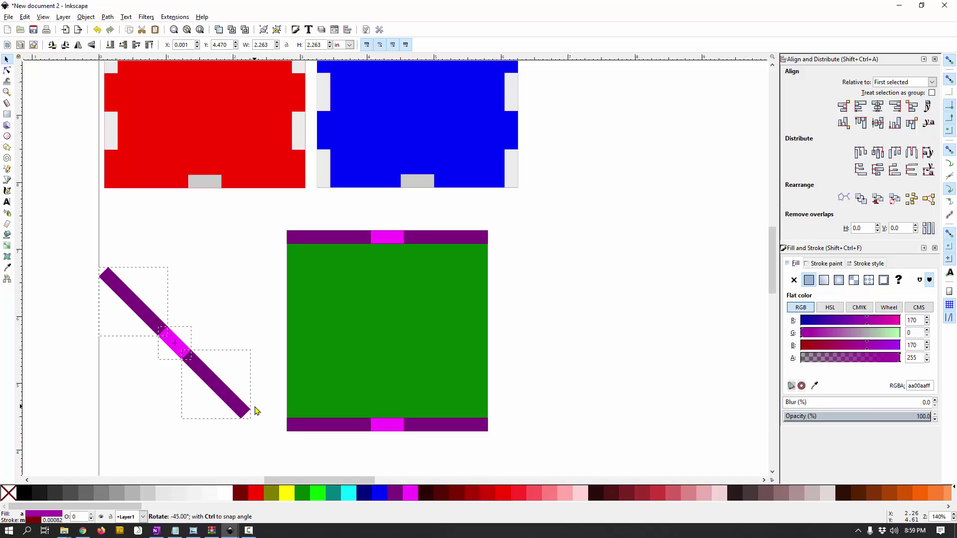
pyautogui.moveTo(255, 410); pyautogui.dragTo(186, 438)
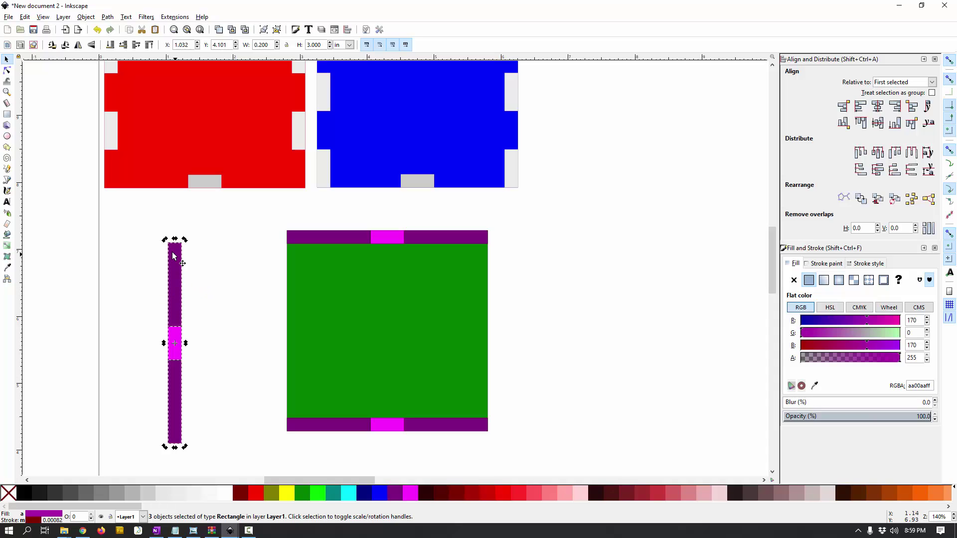
# Snap the vertical three-rectangle strip onto the green panel's left edge and place a duplicate along the right edge
pyautogui.moveTo(173, 254); pyautogui.dragTo(294, 242)
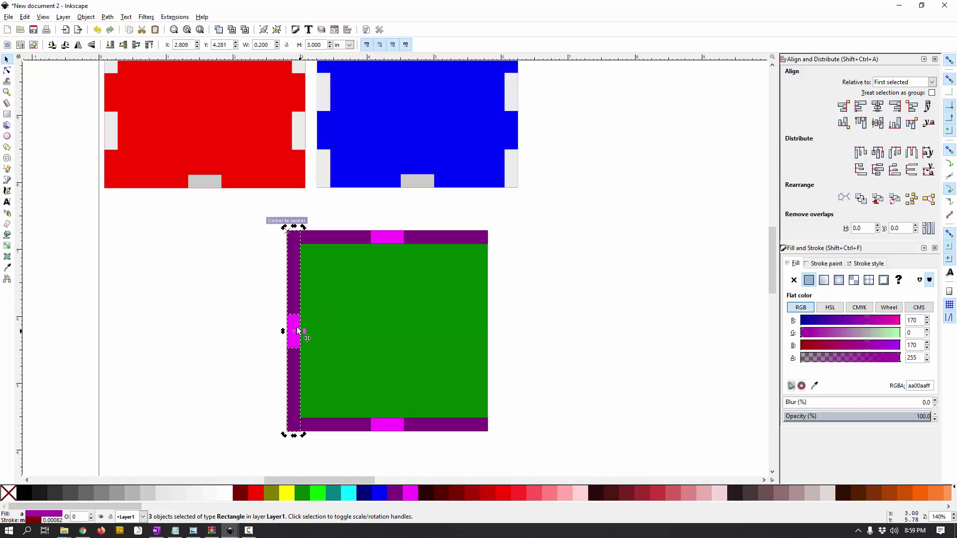
pyautogui.scroll(3, 298, 331)
pyautogui.scroll(5, 246, 295)
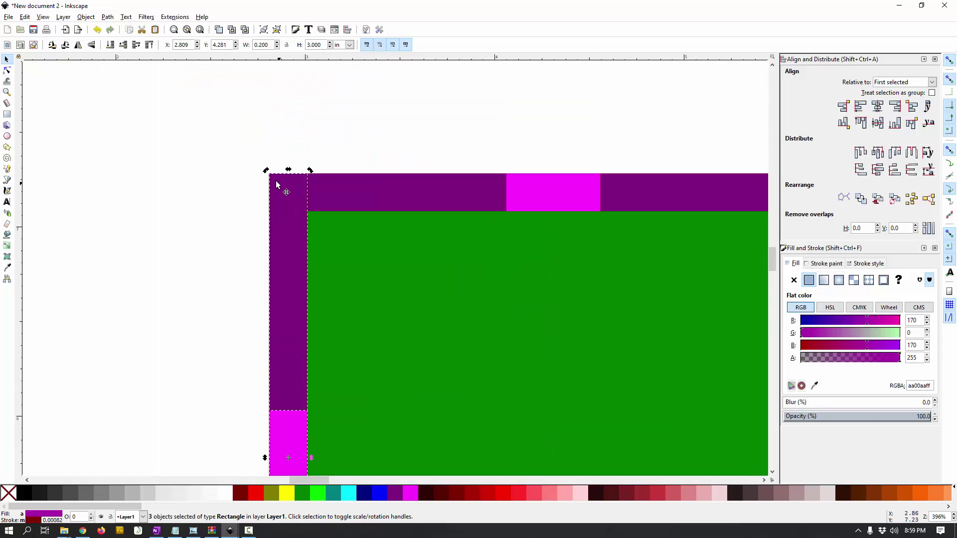
pyautogui.moveTo(276, 183)
pyautogui.mouseDown()
pyautogui.moveTo(296, 184)
pyautogui.moveTo(276, 186)
pyautogui.mouseUp()
pyautogui.scroll(-4, 209, 321)
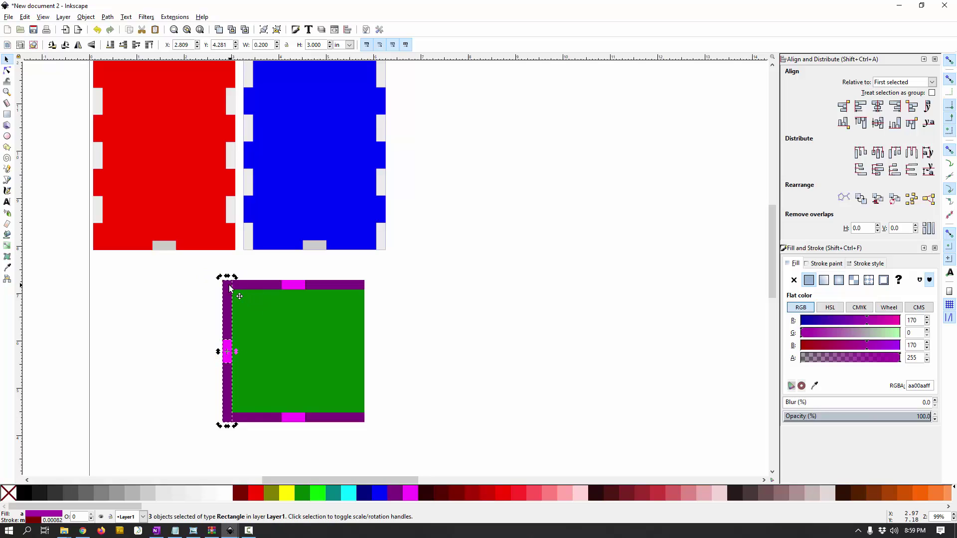
pyautogui.moveTo(229, 288); pyautogui.dragTo(357, 293)
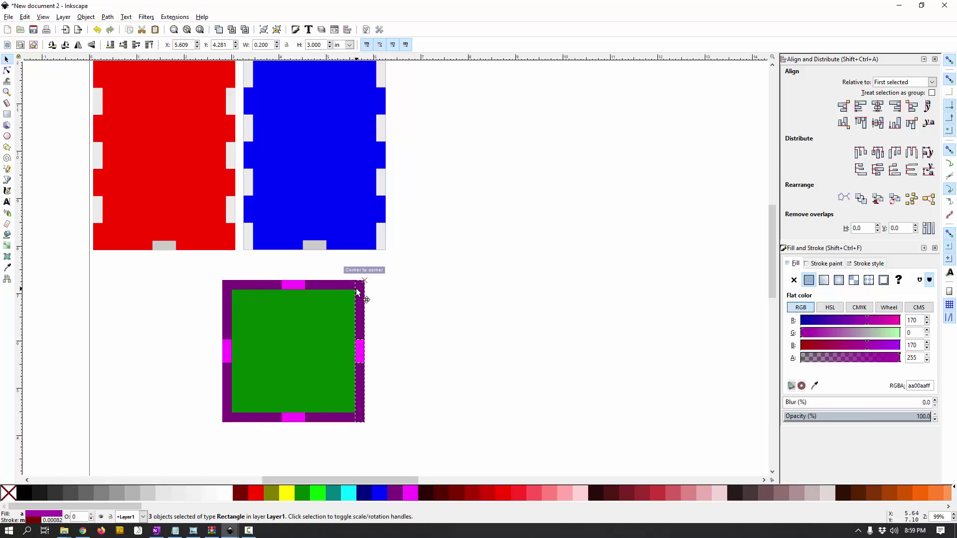
pyautogui.click(439, 344)
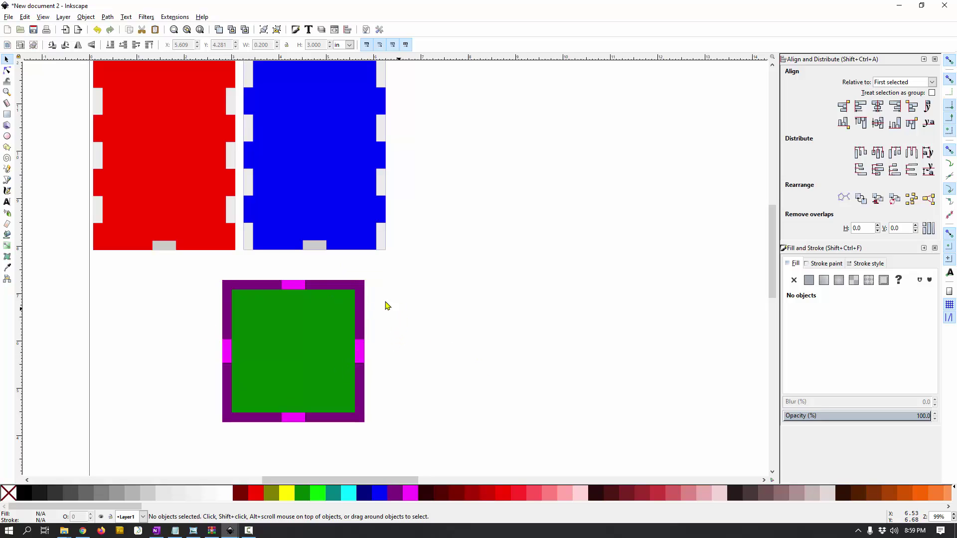
# Delete the four magenta rectangles from the edges of the green panel
pyautogui.click(293, 284)
pyautogui.keyDown('shift'); pyautogui.click(228, 349); pyautogui.keyUp('shift')
pyautogui.keyDown('shift'); pyautogui.click(294, 417); pyautogui.keyUp('shift')
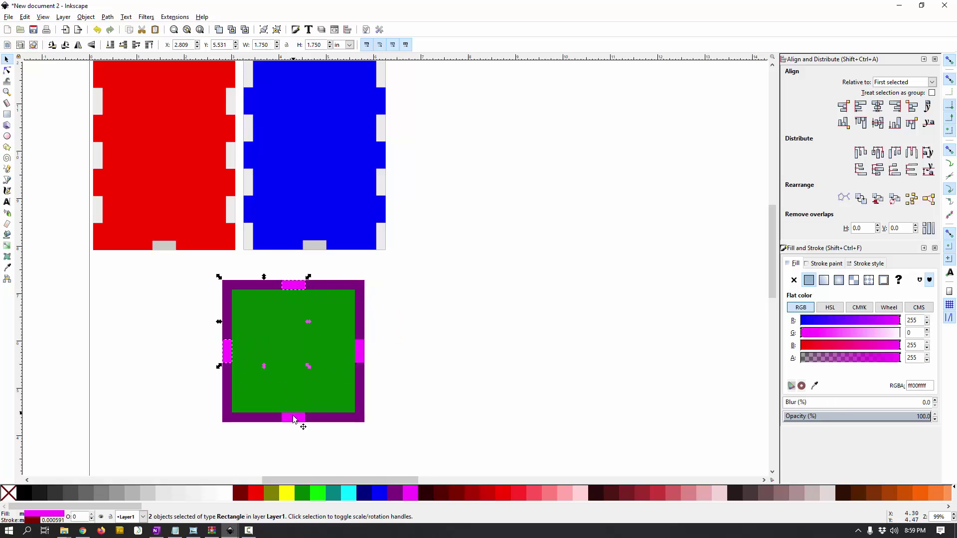
pyautogui.keyDown('shift'); pyautogui.click(362, 353); pyautogui.keyUp('shift')
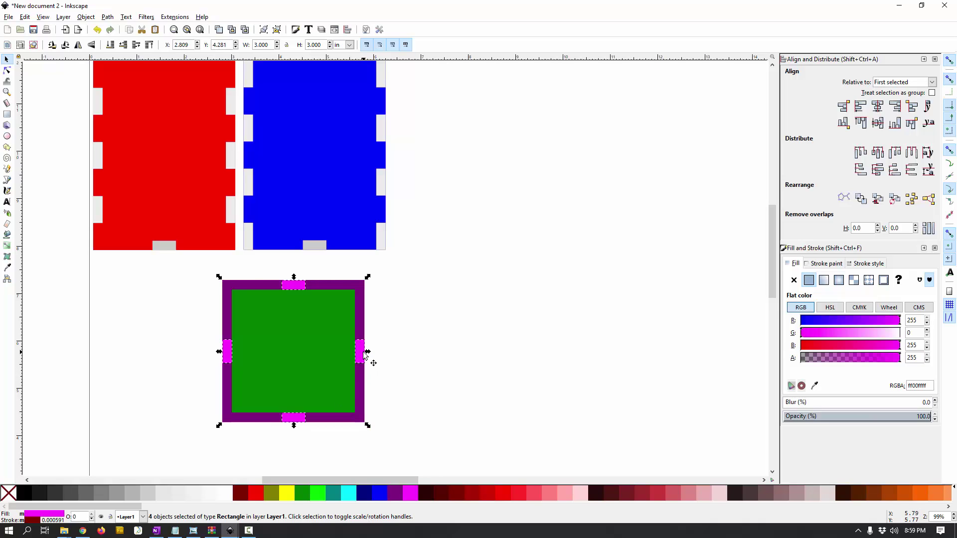
pyautogui.press('Delete')
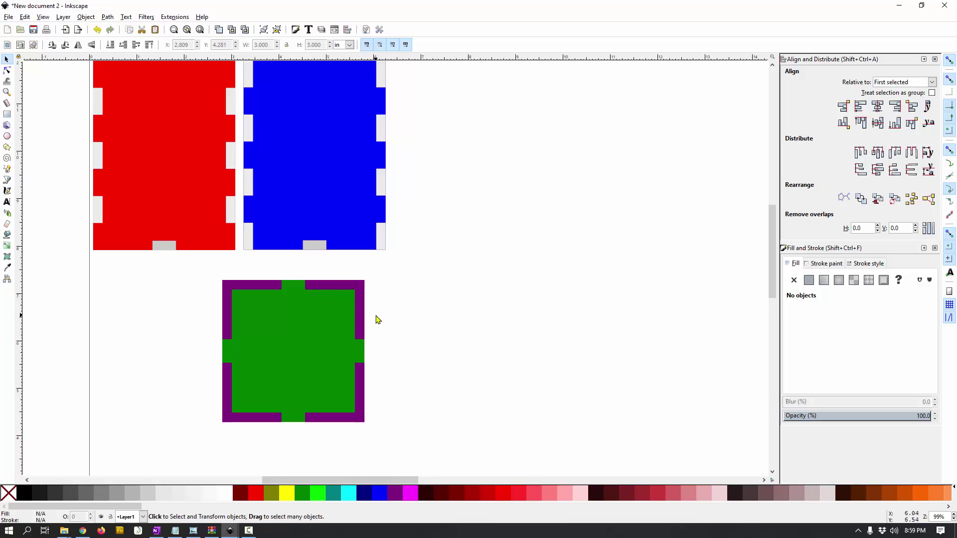
# Fill the eight purple rectangles around the green panel with light gray (#e6e6e6)
pyautogui.click(224, 312)
pyautogui.keyDown('shift'); pyautogui.click(242, 285); pyautogui.keyUp('shift')
pyautogui.keyDown('shift'); pyautogui.click(341, 286); pyautogui.keyUp('shift')
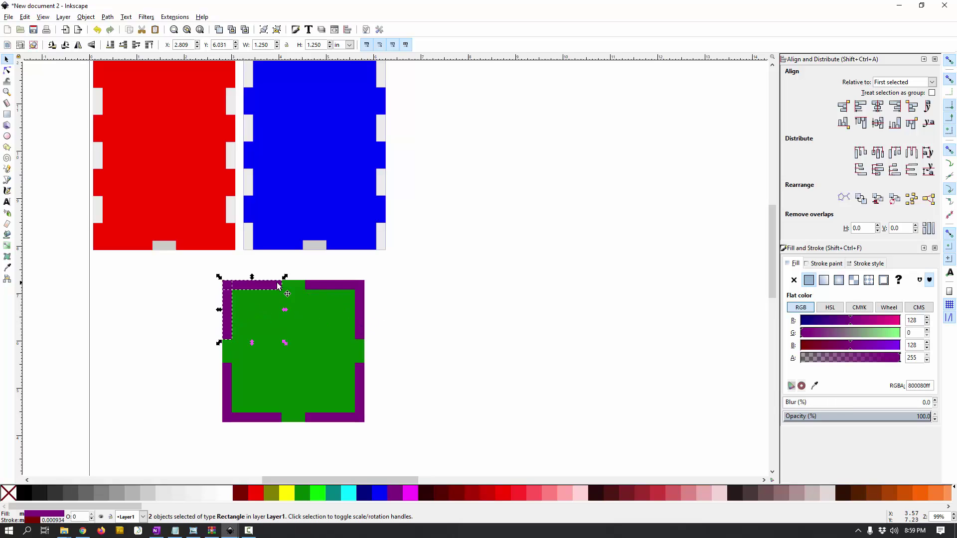
pyautogui.keyDown('shift'); pyautogui.click(362, 324); pyautogui.keyUp('shift')
pyautogui.keyDown('shift'); pyautogui.click(361, 385); pyautogui.keyUp('shift')
pyautogui.keyDown('shift'); pyautogui.click(343, 418); pyautogui.keyUp('shift')
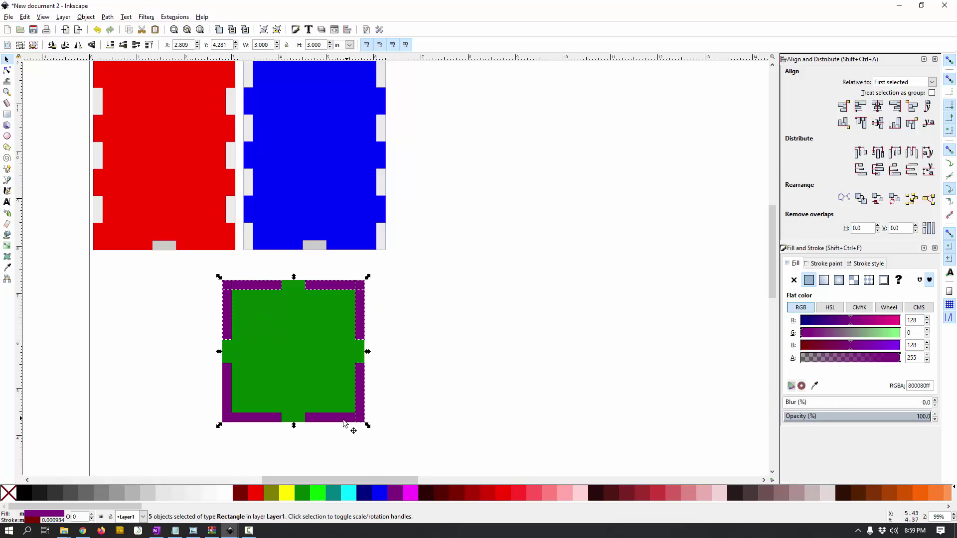
pyautogui.keyDown('shift'); pyautogui.click(241, 418); pyautogui.keyUp('shift')
pyautogui.keyDown('shift'); pyautogui.click(226, 399); pyautogui.keyUp('shift')
pyautogui.click(170, 501)
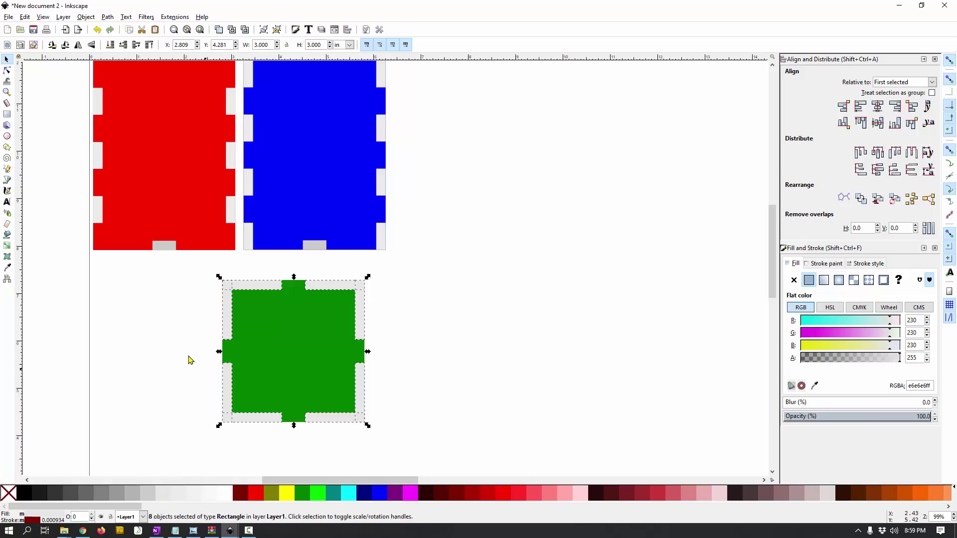
# Move the green panel and its eight light gray edge rectangles together to below the red and blue panels, at about X 1.189, Y 4.376 in
pyautogui.click(203, 278)
pyautogui.moveTo(205, 262); pyautogui.dragTo(367, 424)
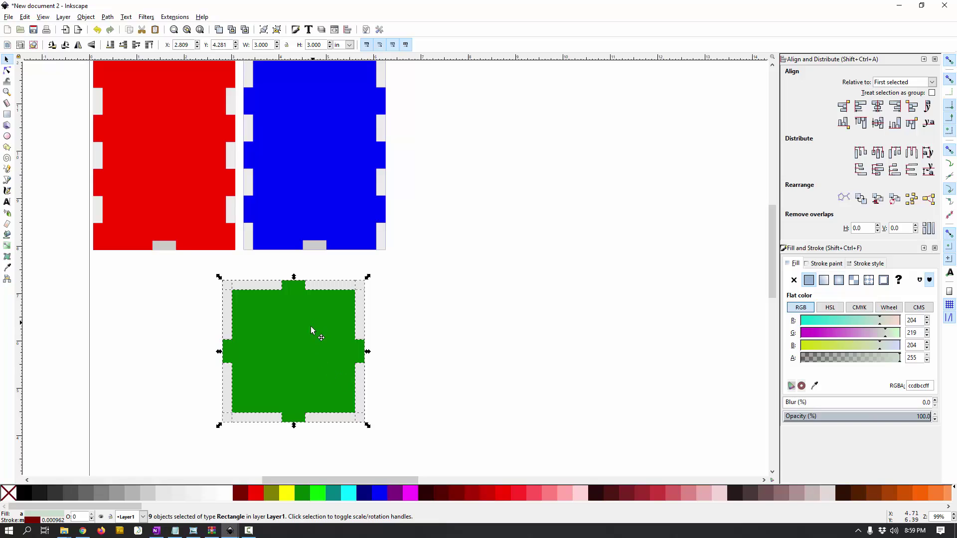
pyautogui.moveTo(311, 326); pyautogui.dragTo(221, 337)
pyautogui.scroll(1, 391, 318)
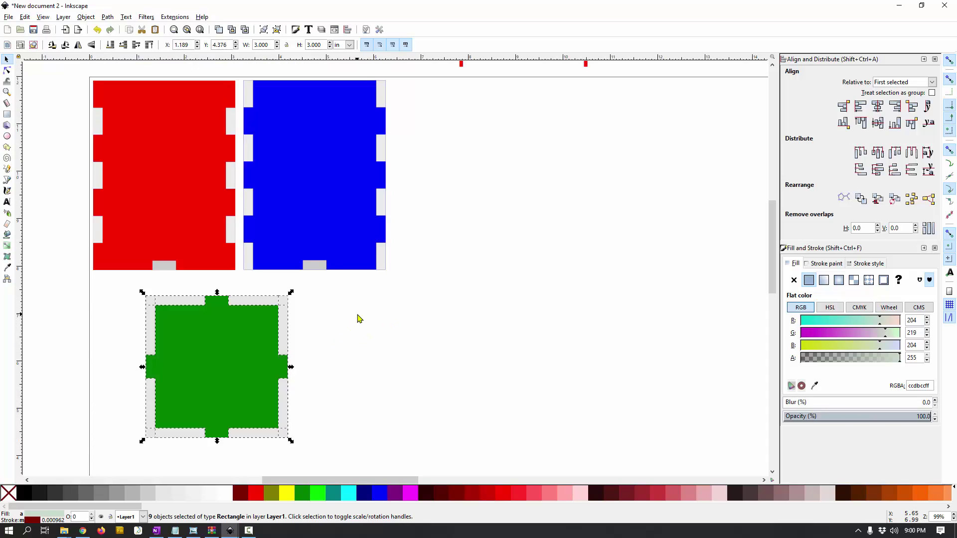
pyautogui.click(363, 320)
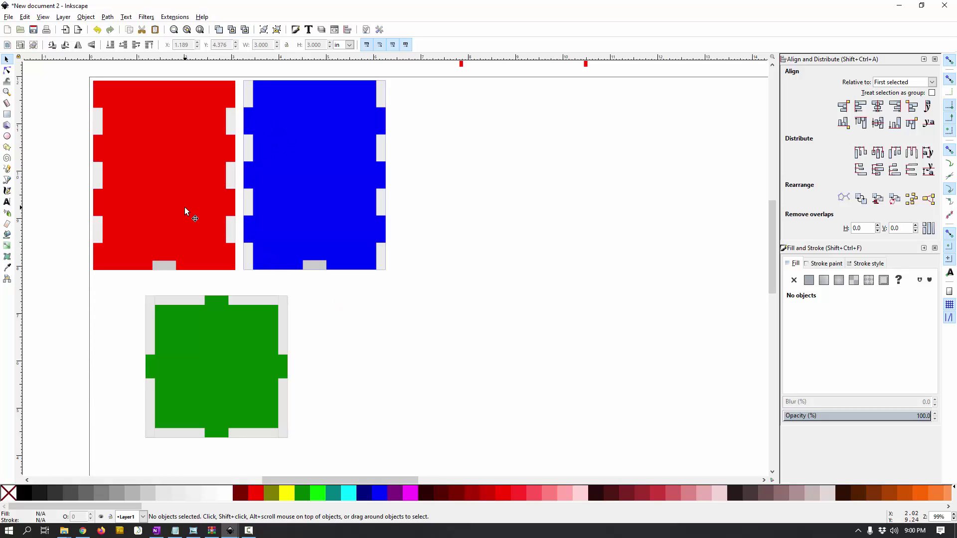
pyautogui.click(97, 121)
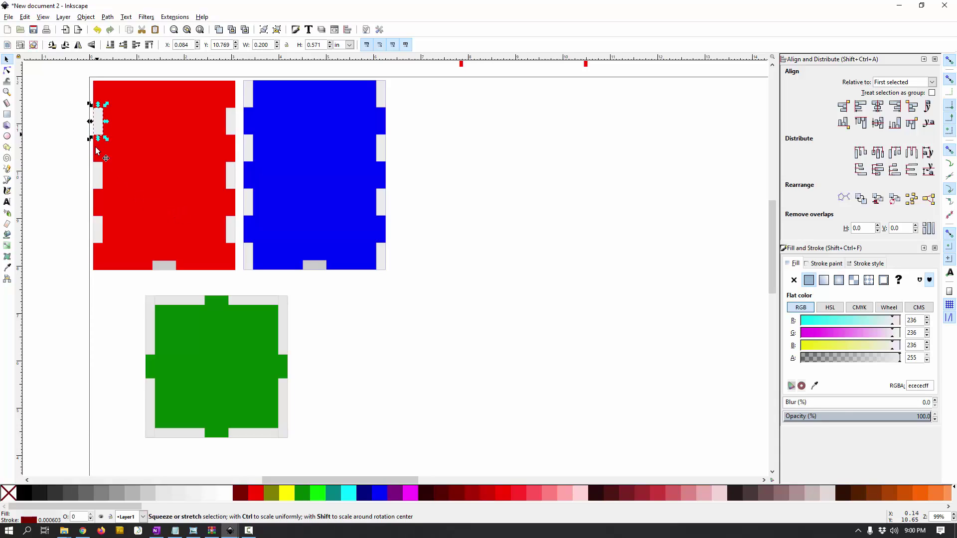
pyautogui.click(96, 166)
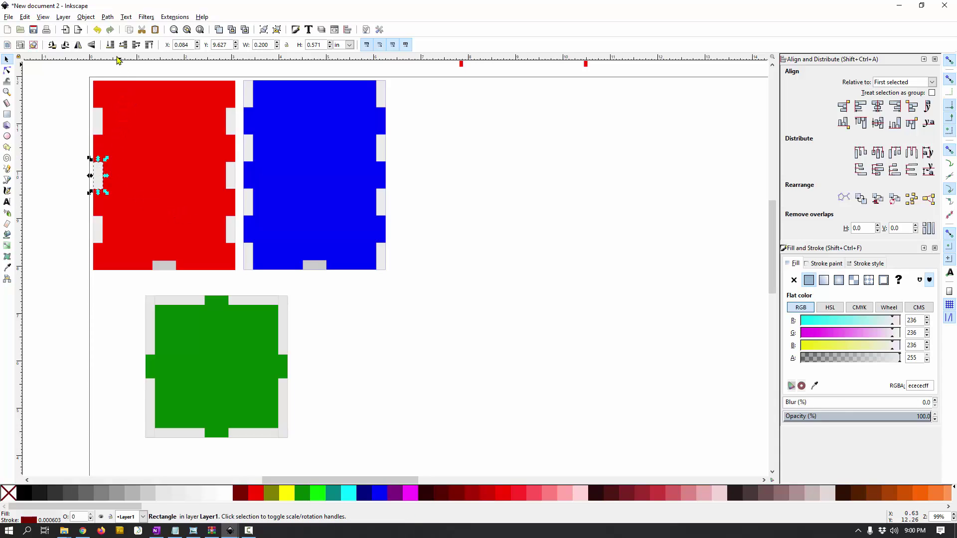
pyautogui.click(107, 16)
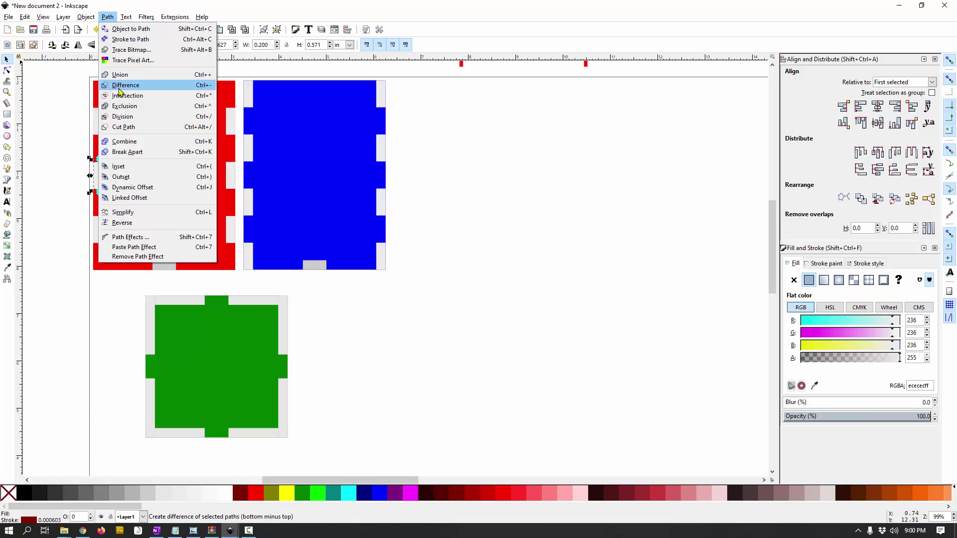
pyautogui.press('Escape')
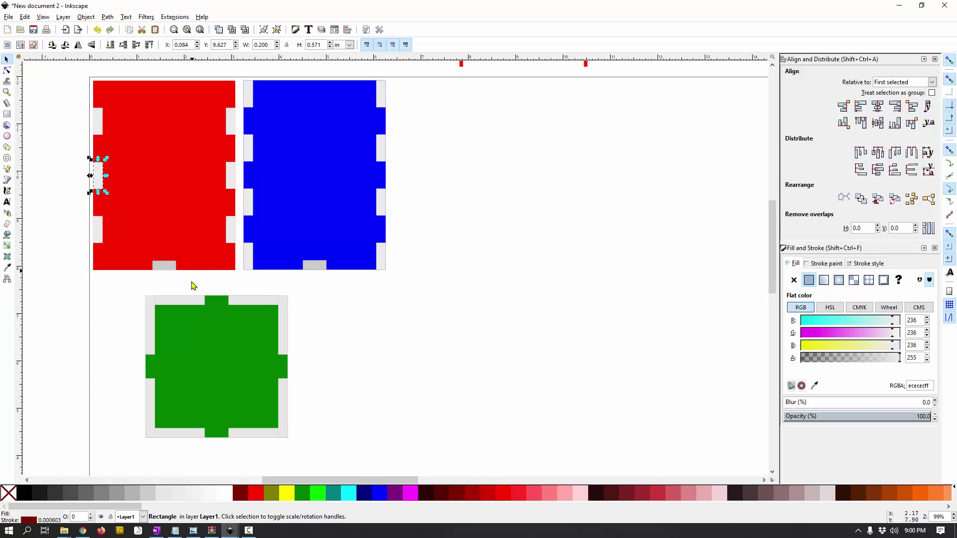
pyautogui.click(163, 298)
pyautogui.keyDown('shift'); pyautogui.click(150, 319); pyautogui.keyUp('shift')
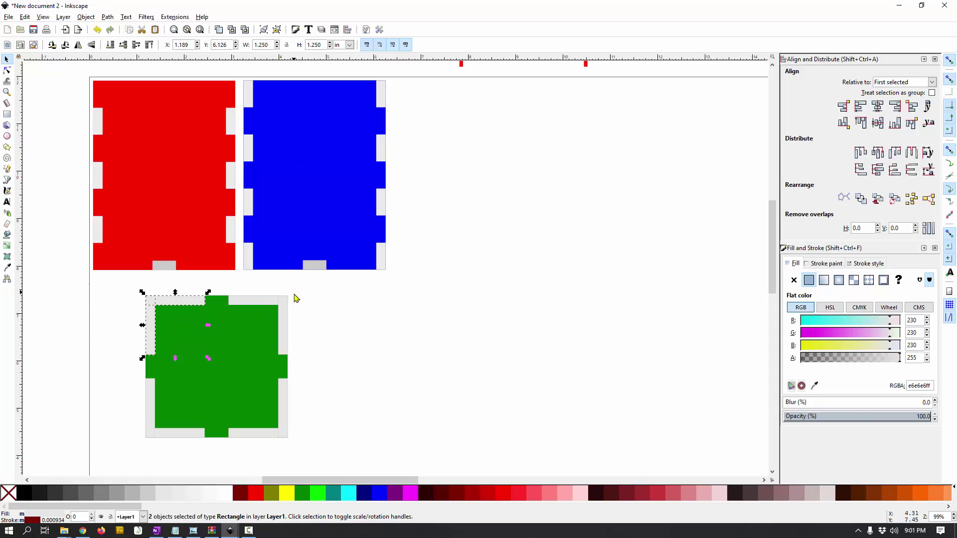
pyautogui.click(414, 349)
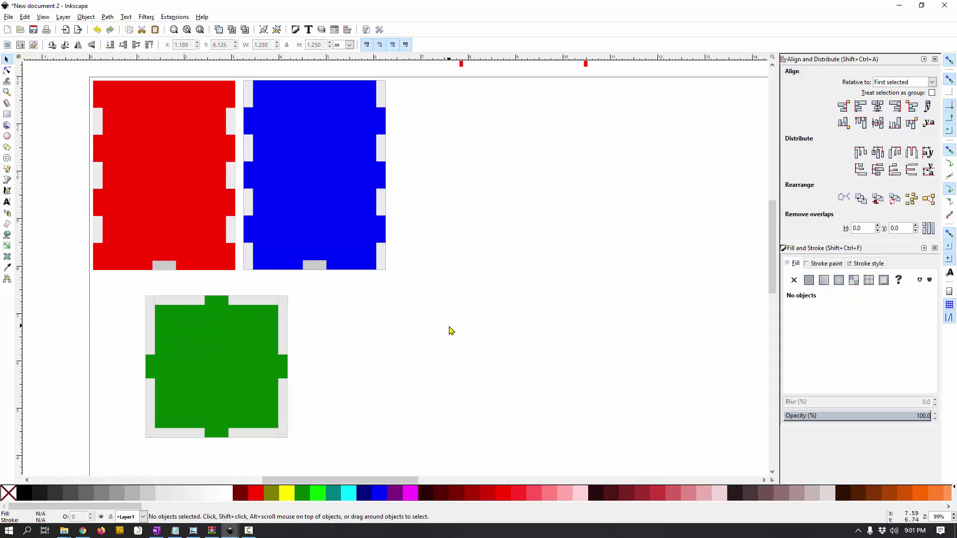
# Move the green panel with its gray edge rectangles directly beneath the red panel, at about X 0.199, Y 4.691 in
pyautogui.moveTo(127, 283); pyautogui.dragTo(320, 442)
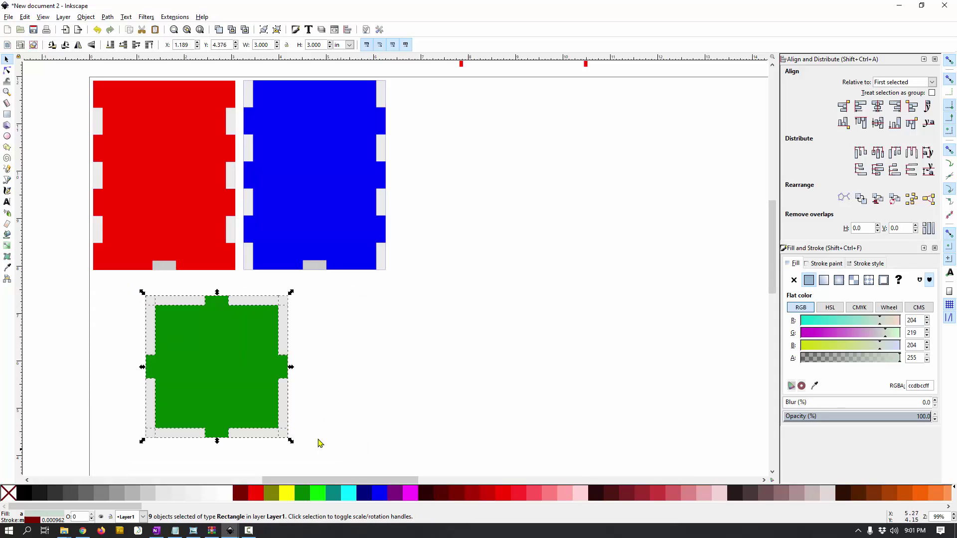
pyautogui.moveTo(254, 397); pyautogui.dragTo(205, 382)
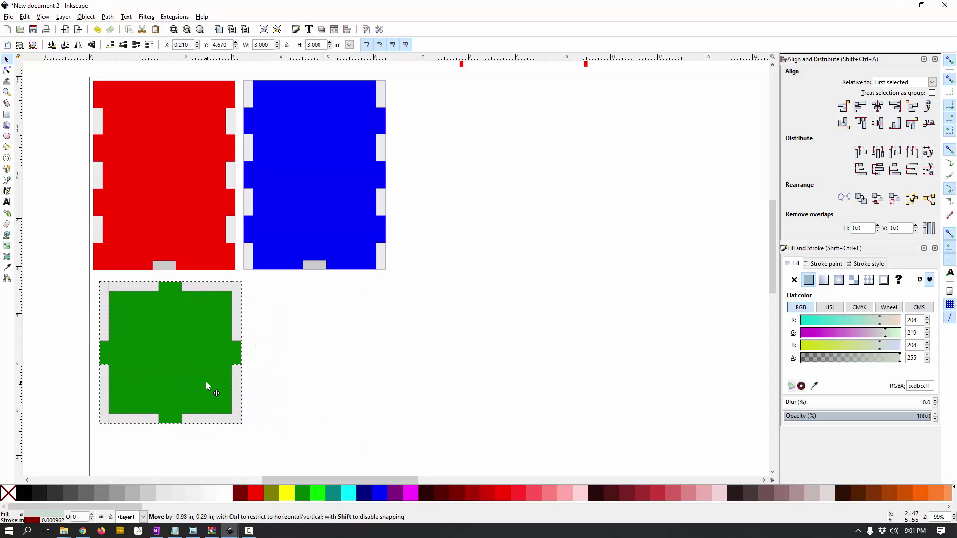
pyautogui.click(313, 382)
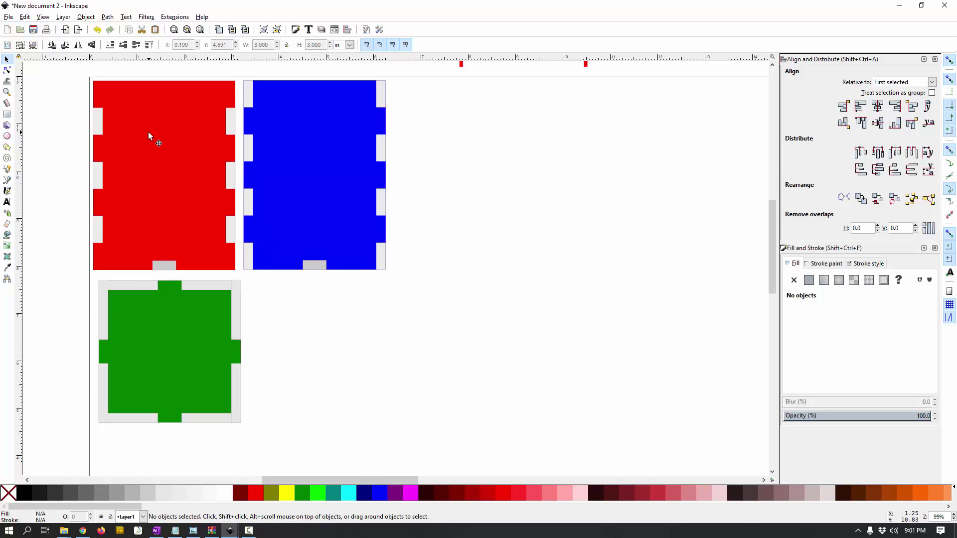
pyautogui.scroll(-6, 393, 275)
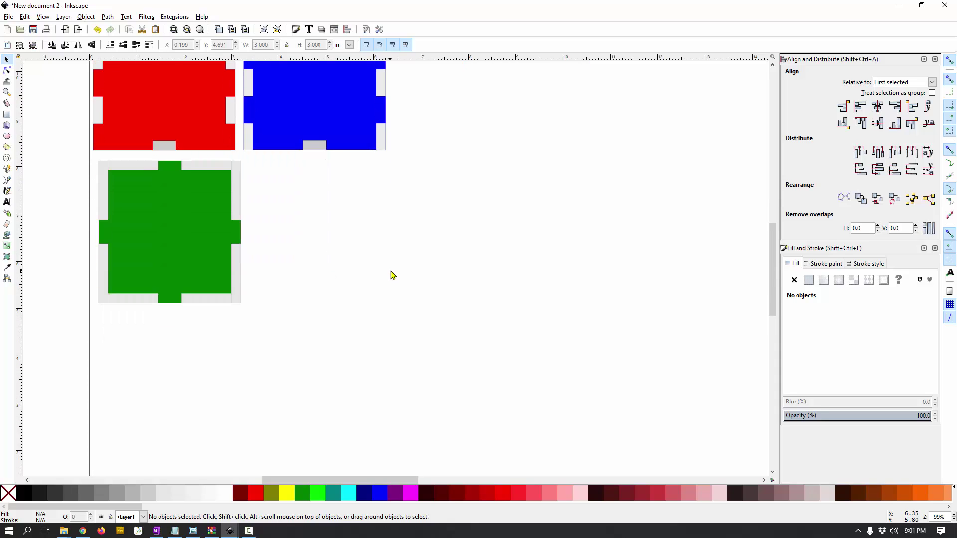
pyautogui.scroll(-2, 389, 270)
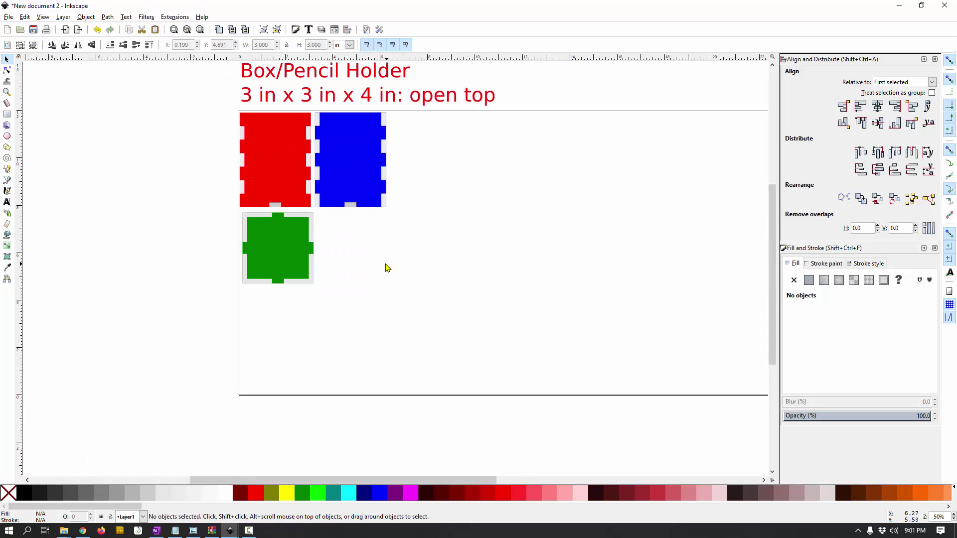
pyautogui.moveTo(216, 108); pyautogui.dragTo(419, 237)
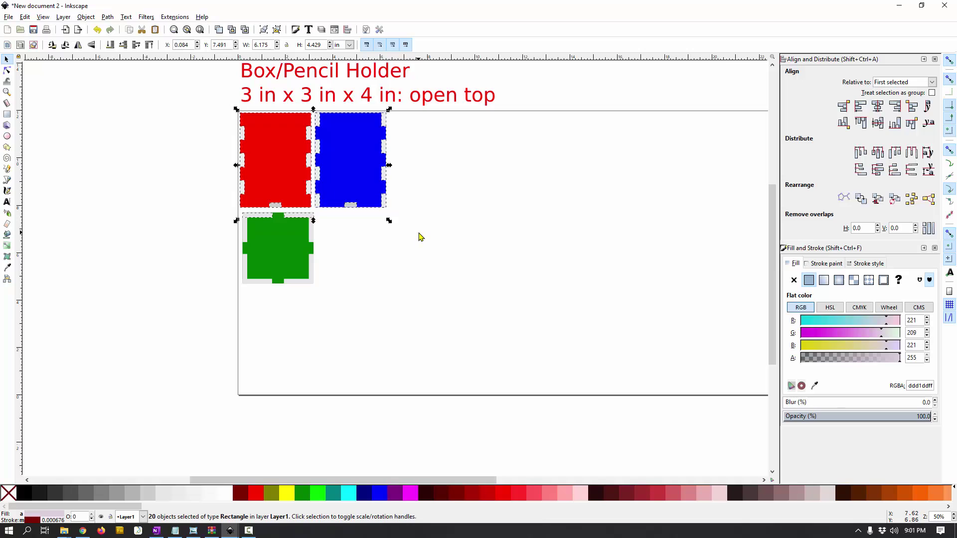
pyautogui.press('ctrl')
pyautogui.click(401, 250)
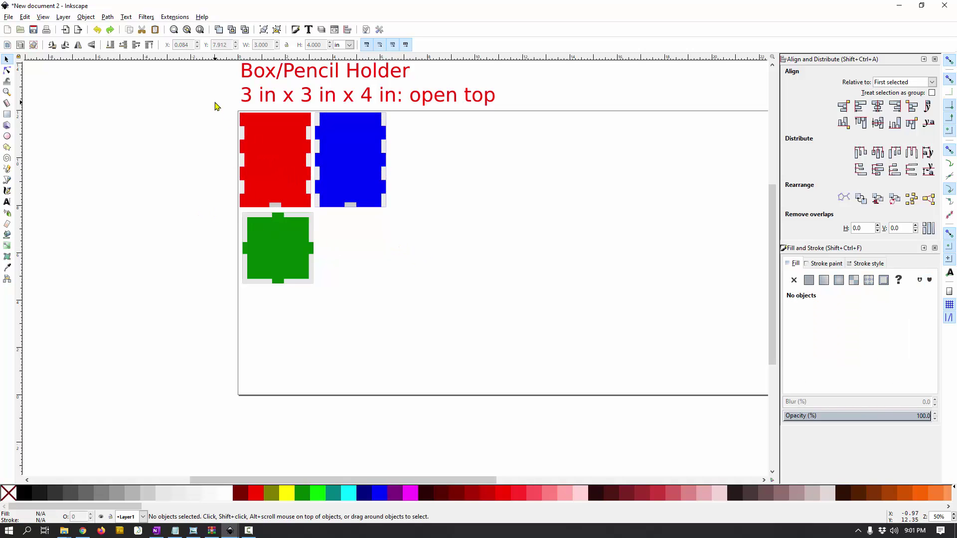
# Set the stroke width of all rectangles in the red, blue and green panels to 0.001 in
pyautogui.moveTo(215, 106)
pyautogui.mouseDown()
pyautogui.moveTo(423, 301)
pyautogui.moveTo(427, 316)
pyautogui.mouseUp()
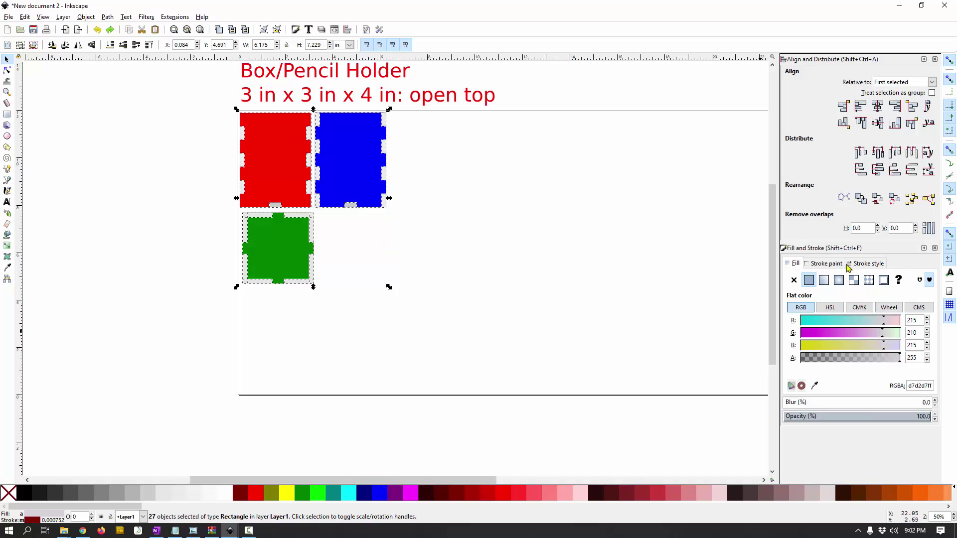
pyautogui.click(827, 263)
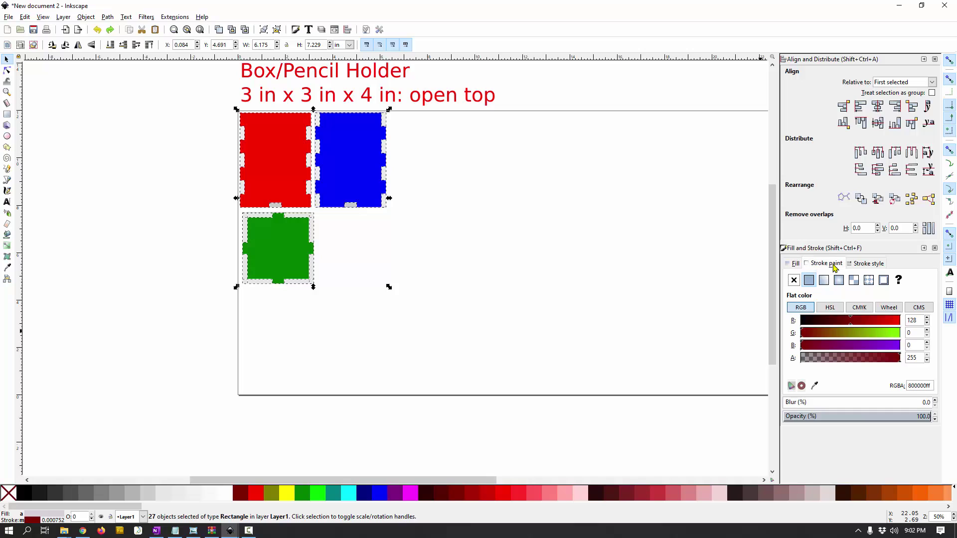
pyautogui.click(868, 265)
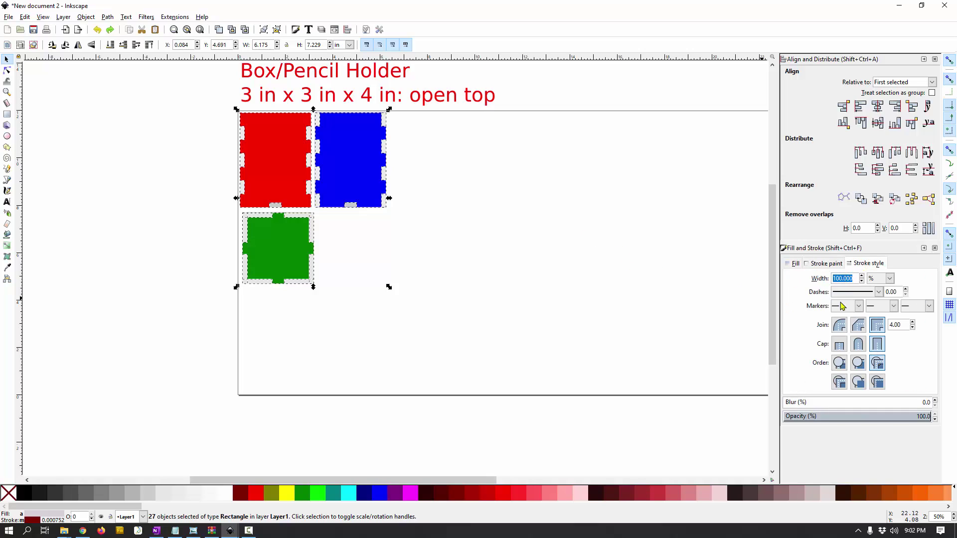
pyautogui.click(881, 280)
pyautogui.click(882, 318)
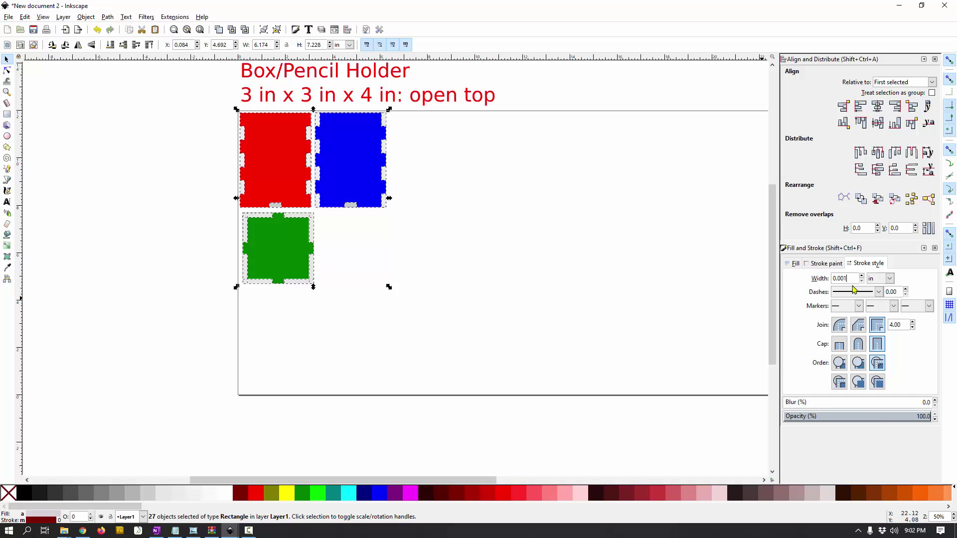
pyautogui.press('Return')
pyautogui.click(394, 215)
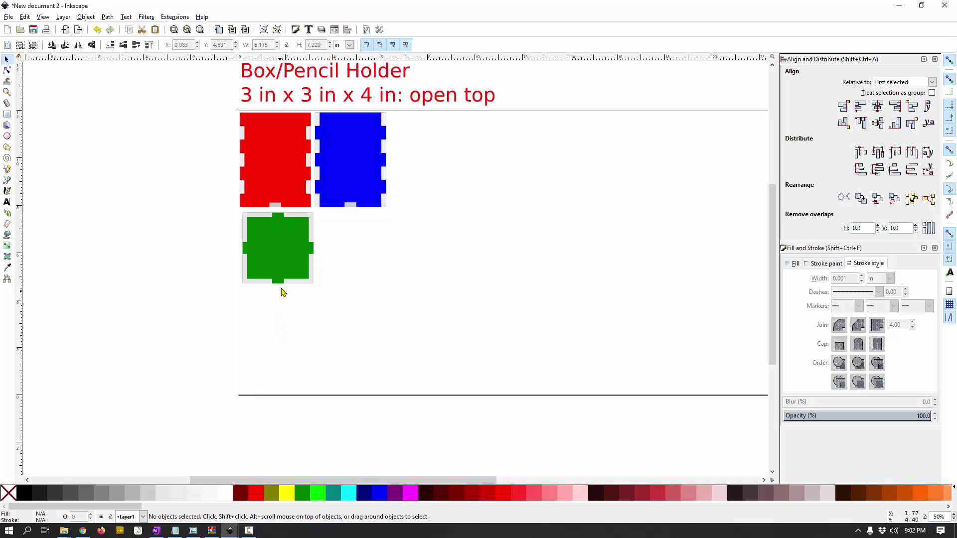
# Check the stroke width of the green panel, the red panel and several of the gray notch rectangles individually
pyautogui.click(267, 262)
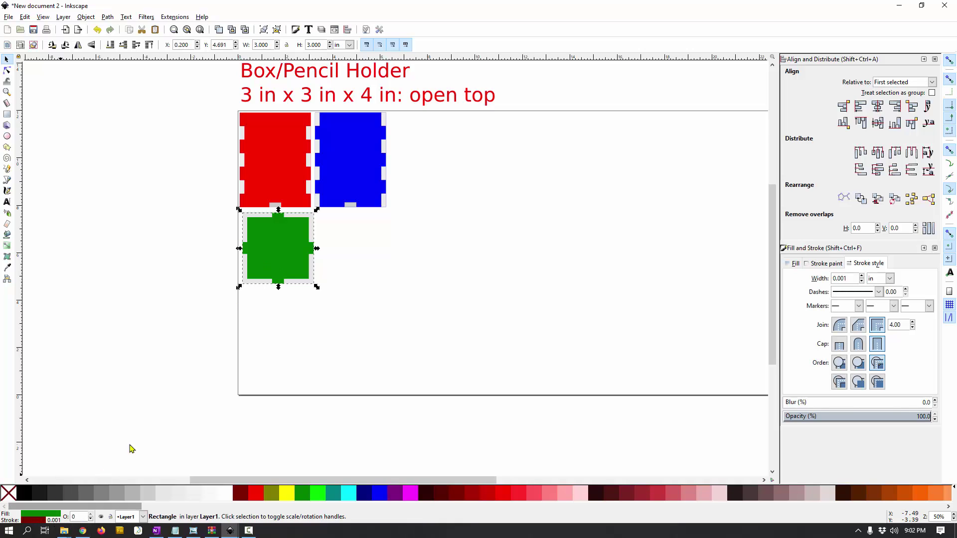
pyautogui.click(292, 187)
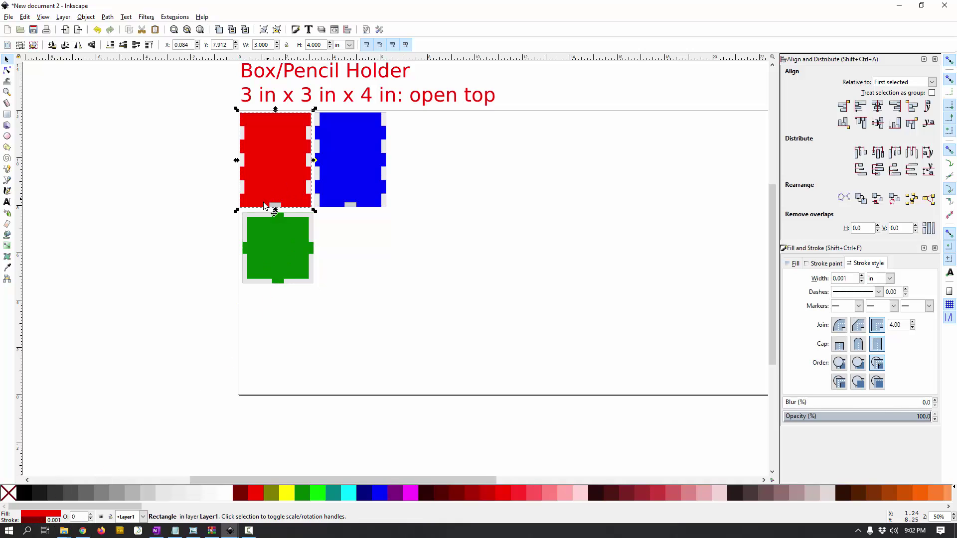
pyautogui.click(308, 191)
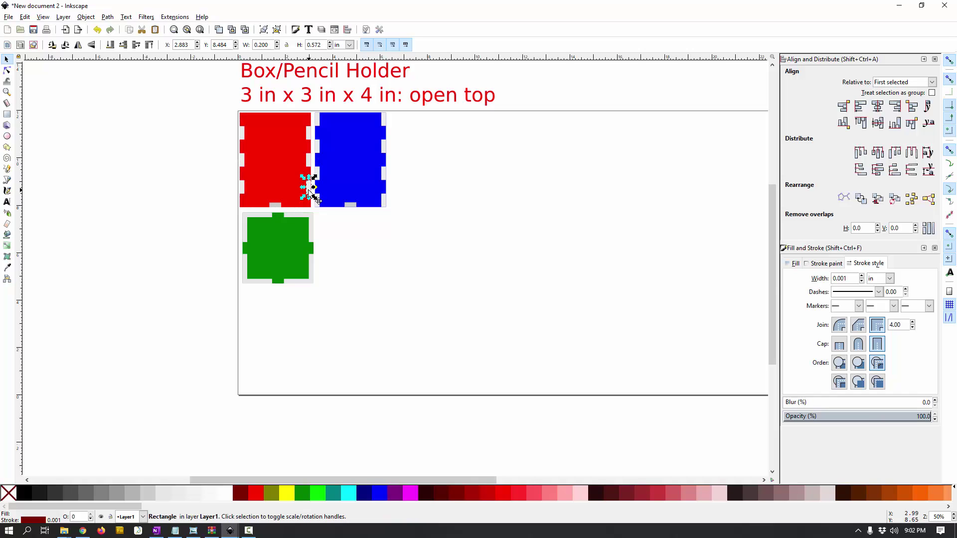
pyautogui.click(350, 204)
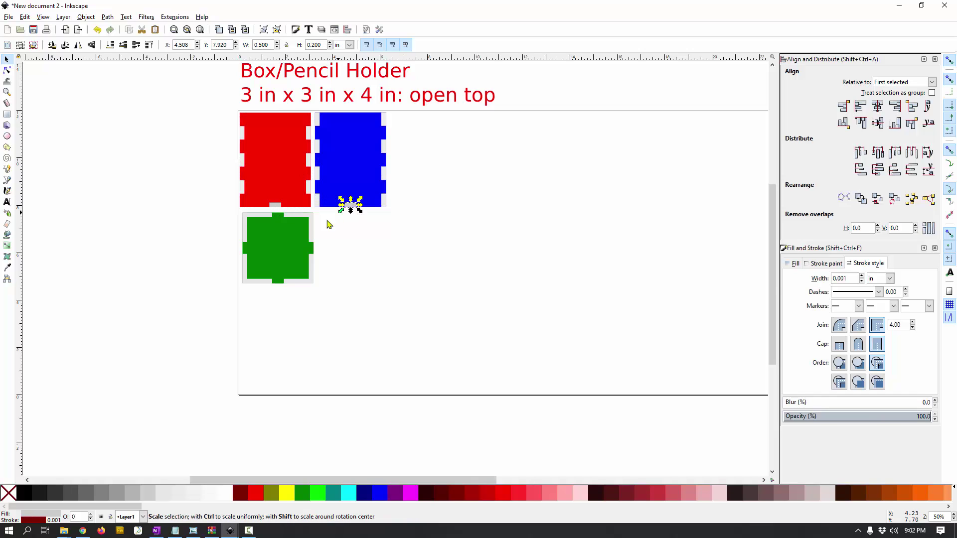
pyautogui.click(309, 228)
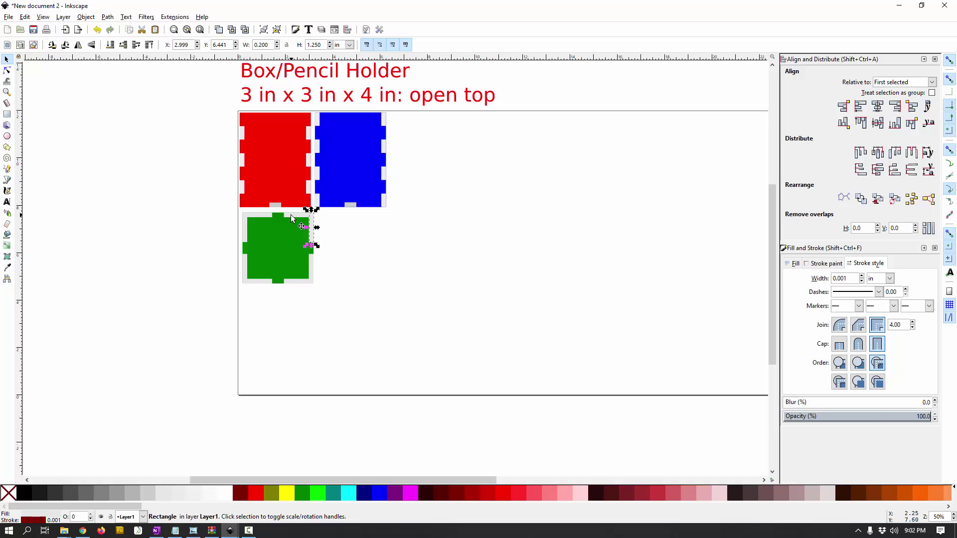
pyautogui.hotkey('ctrl', ']')
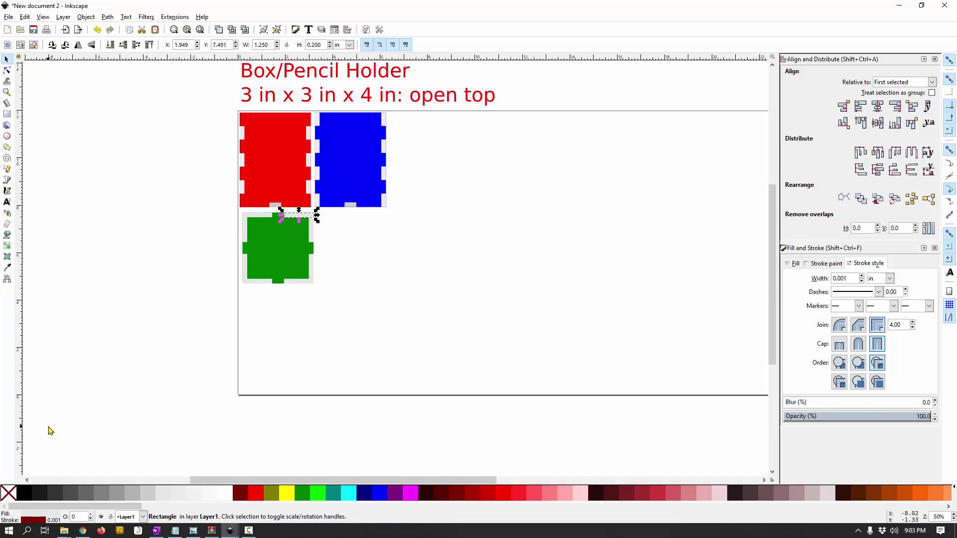
# Try enlarging the blue panel to about 7.63 × 8.31 in, and undo the resize
pyautogui.click(372, 200)
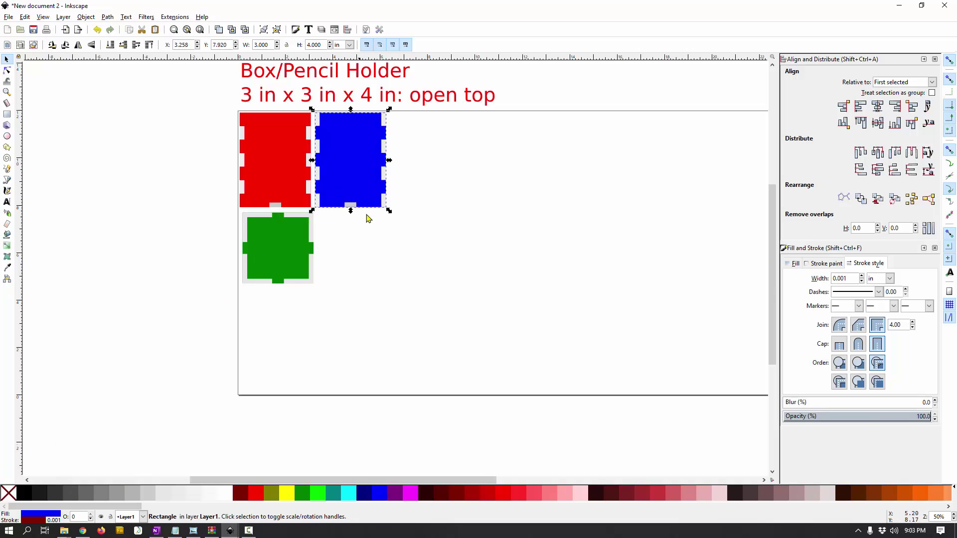
pyautogui.moveTo(391, 210); pyautogui.dragTo(503, 316)
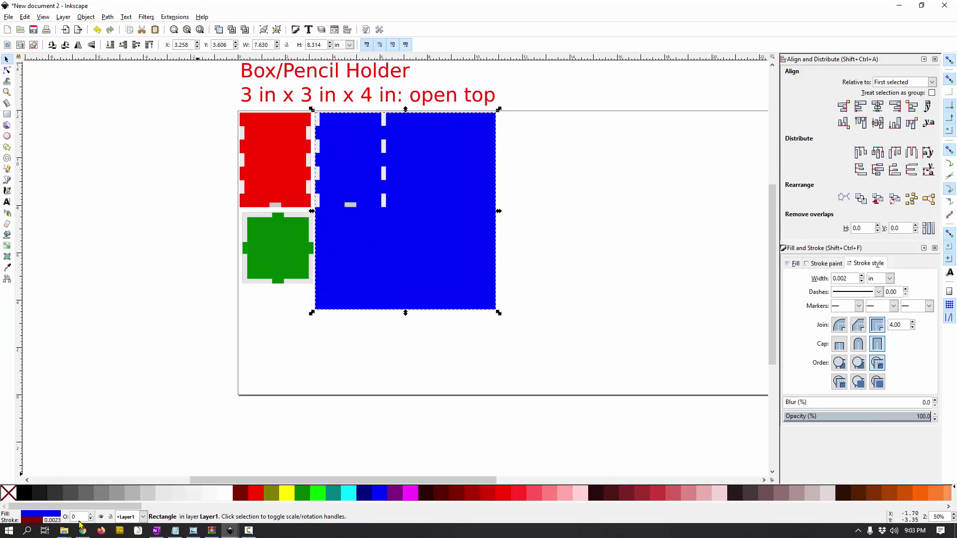
pyautogui.hotkey('ctrl', 'z')
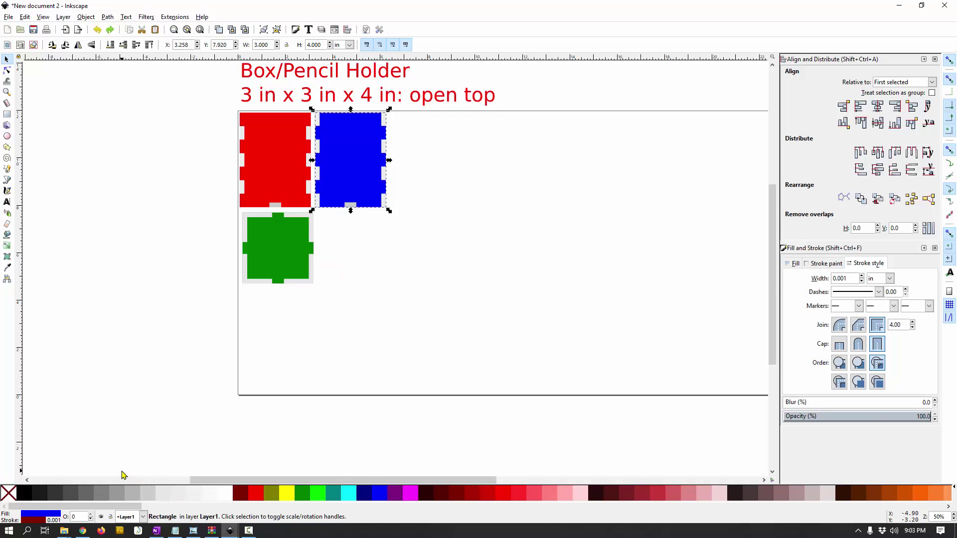
pyautogui.click(339, 327)
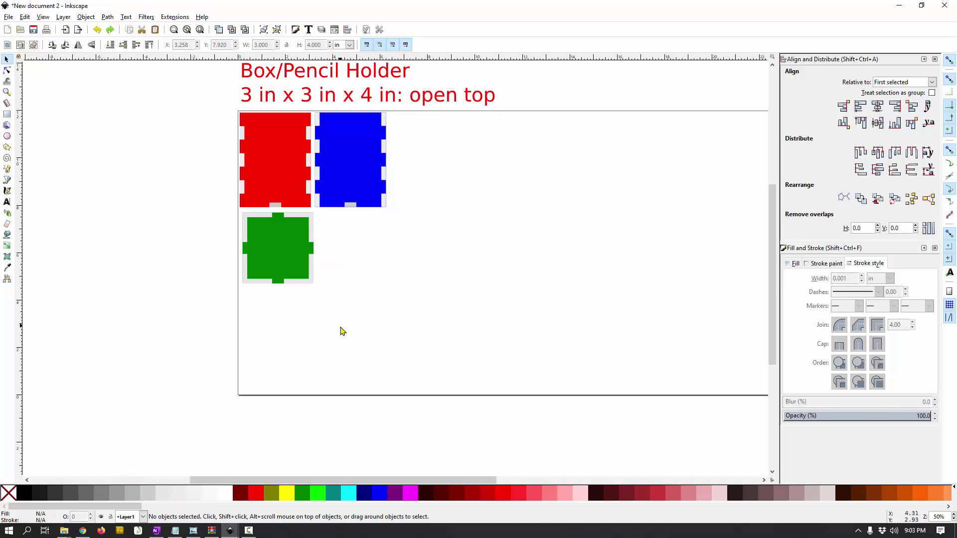
# Duplicate the red and blue panels with their notch rectangles, place the copies below the green panel, and turn snapping off
pyautogui.moveTo(219, 109); pyautogui.dragTo(433, 234)
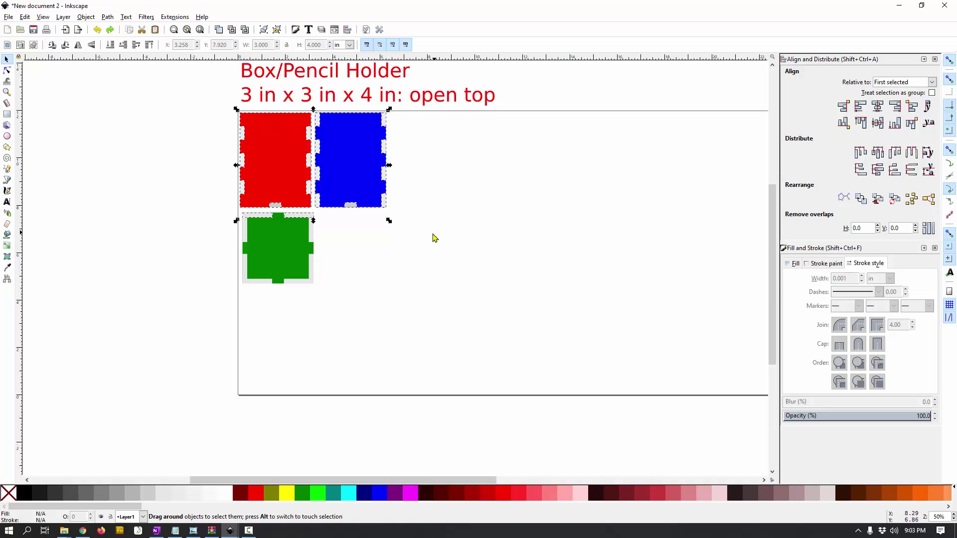
pyautogui.hotkey('ctrl', 'd')
pyautogui.moveTo(264, 140); pyautogui.dragTo(278, 319)
pyautogui.click(949, 60)
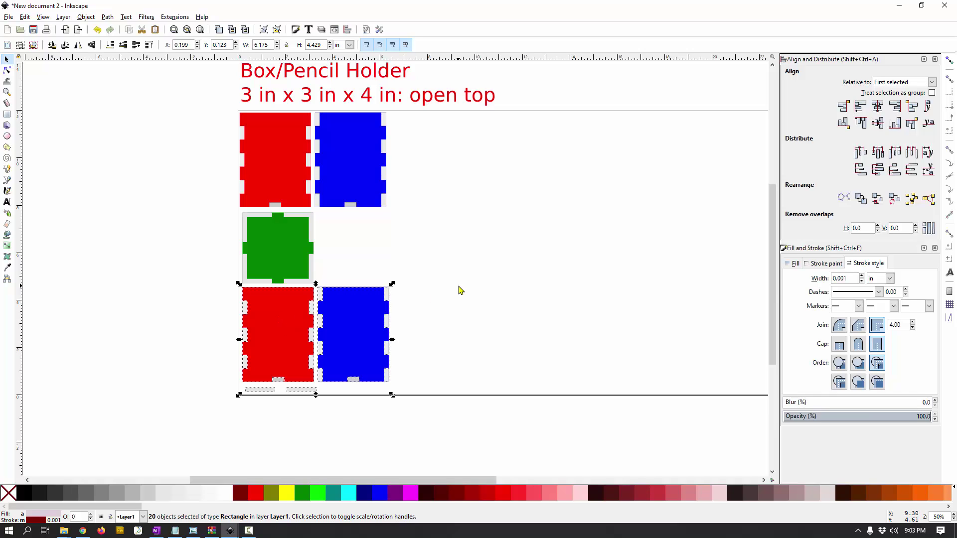